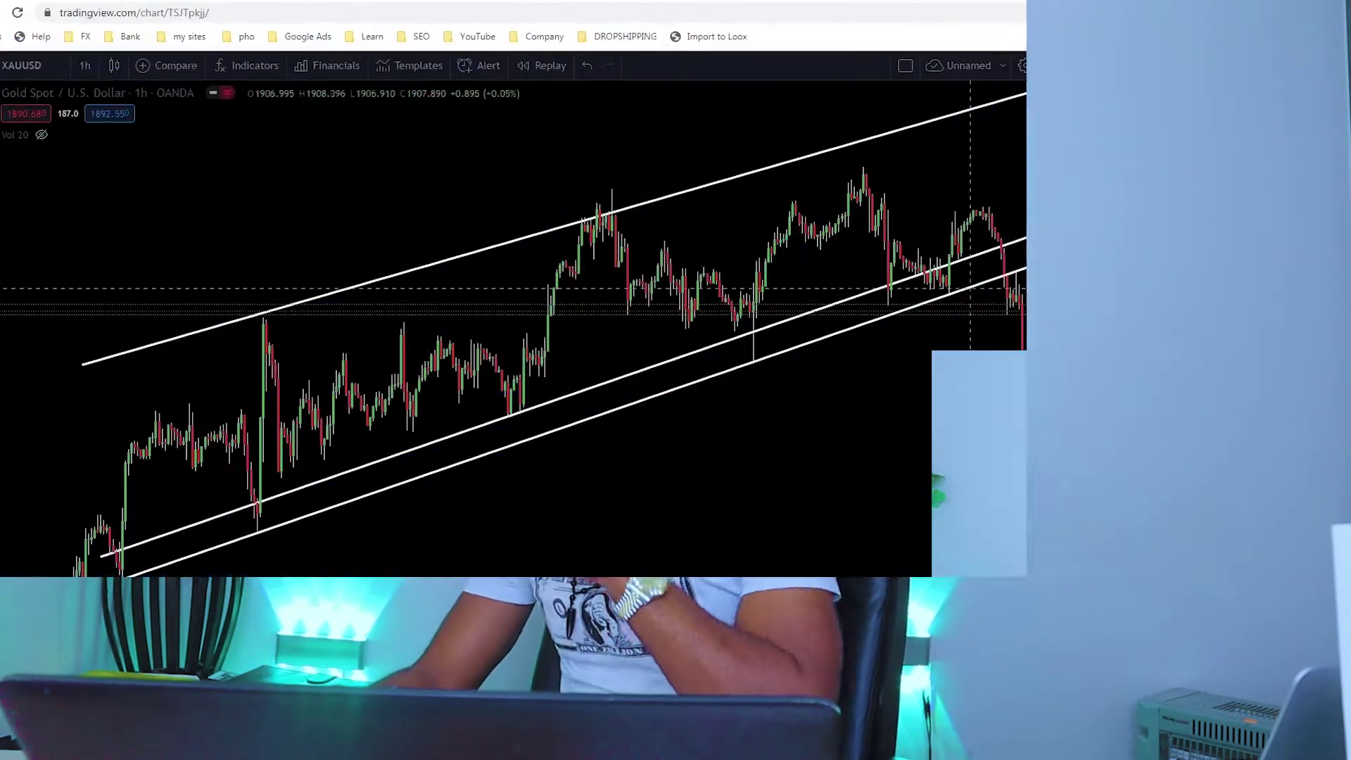
Step: Delete the three ascending white trend lines from the XAUUSD chart
scroll(900, 481, down, 5)
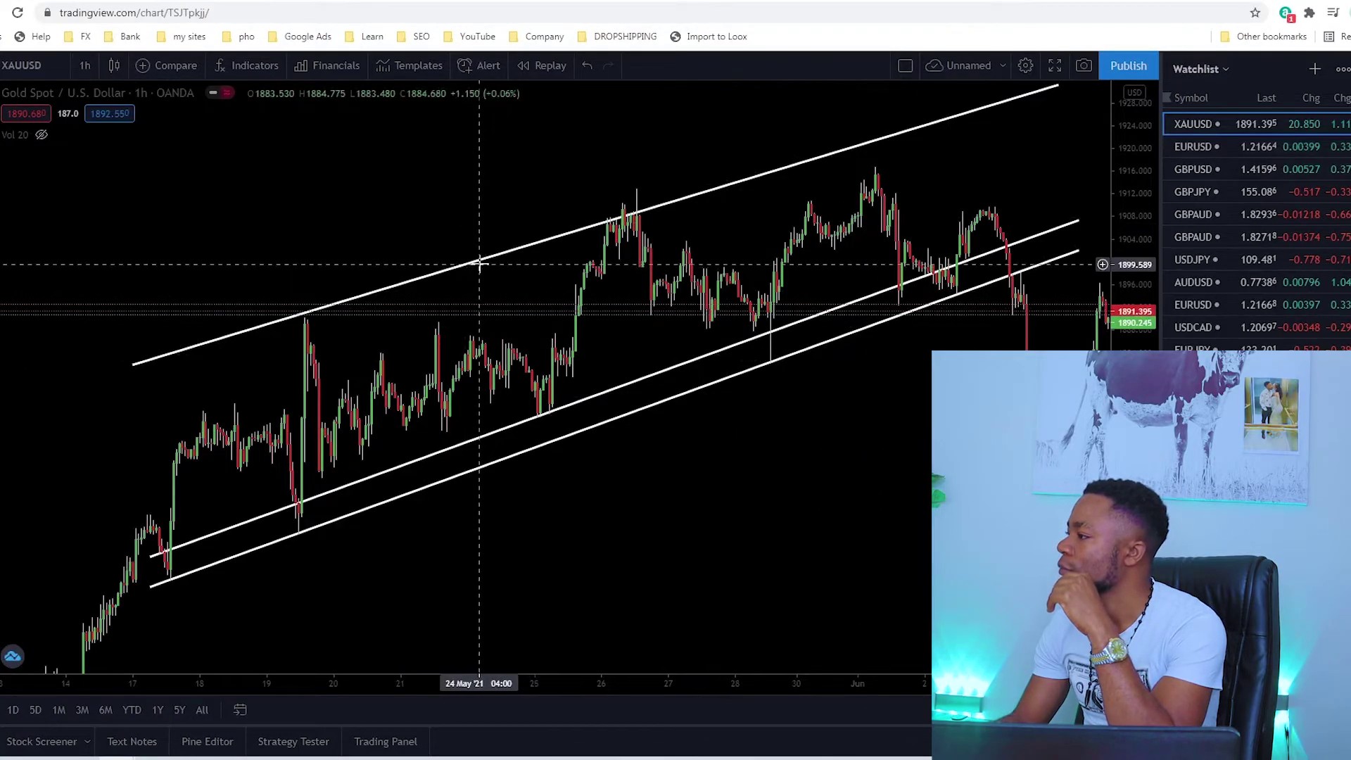
click(2, 100)
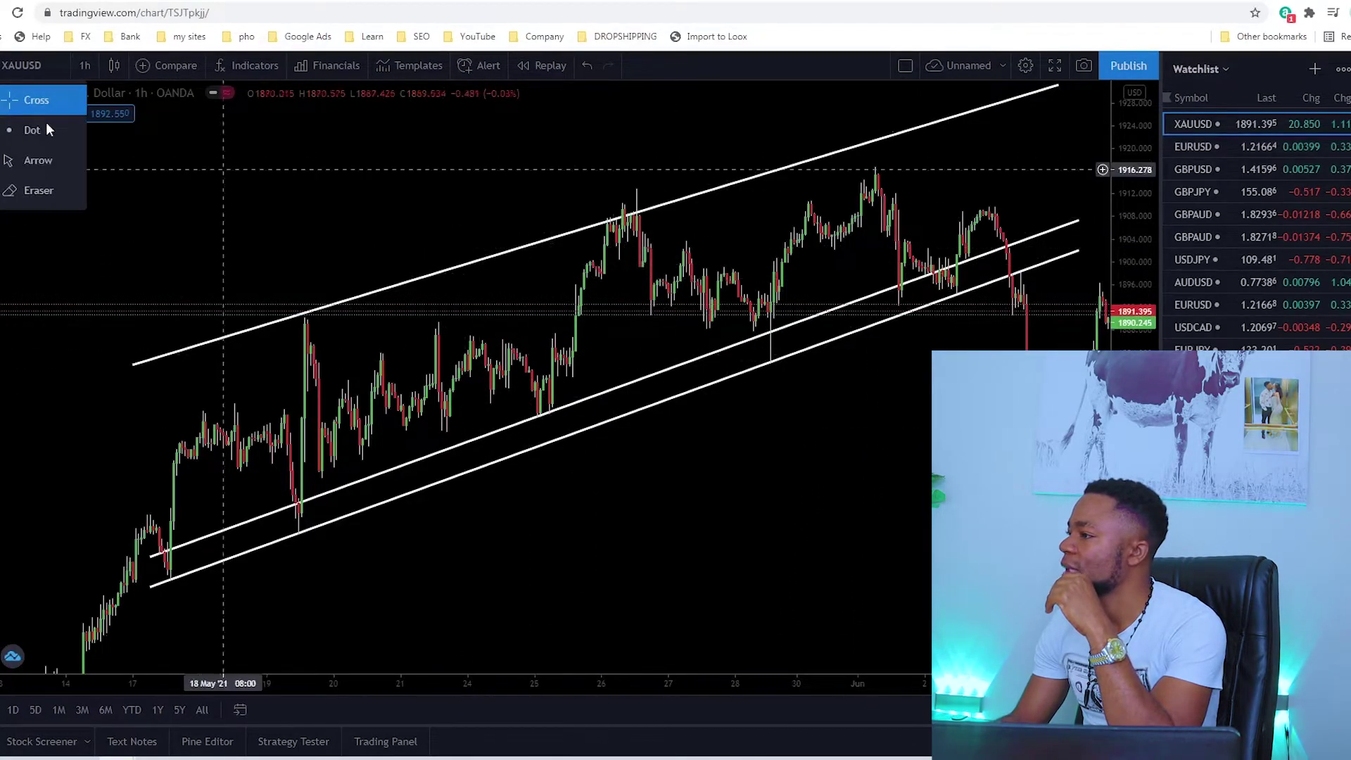
click(549, 247)
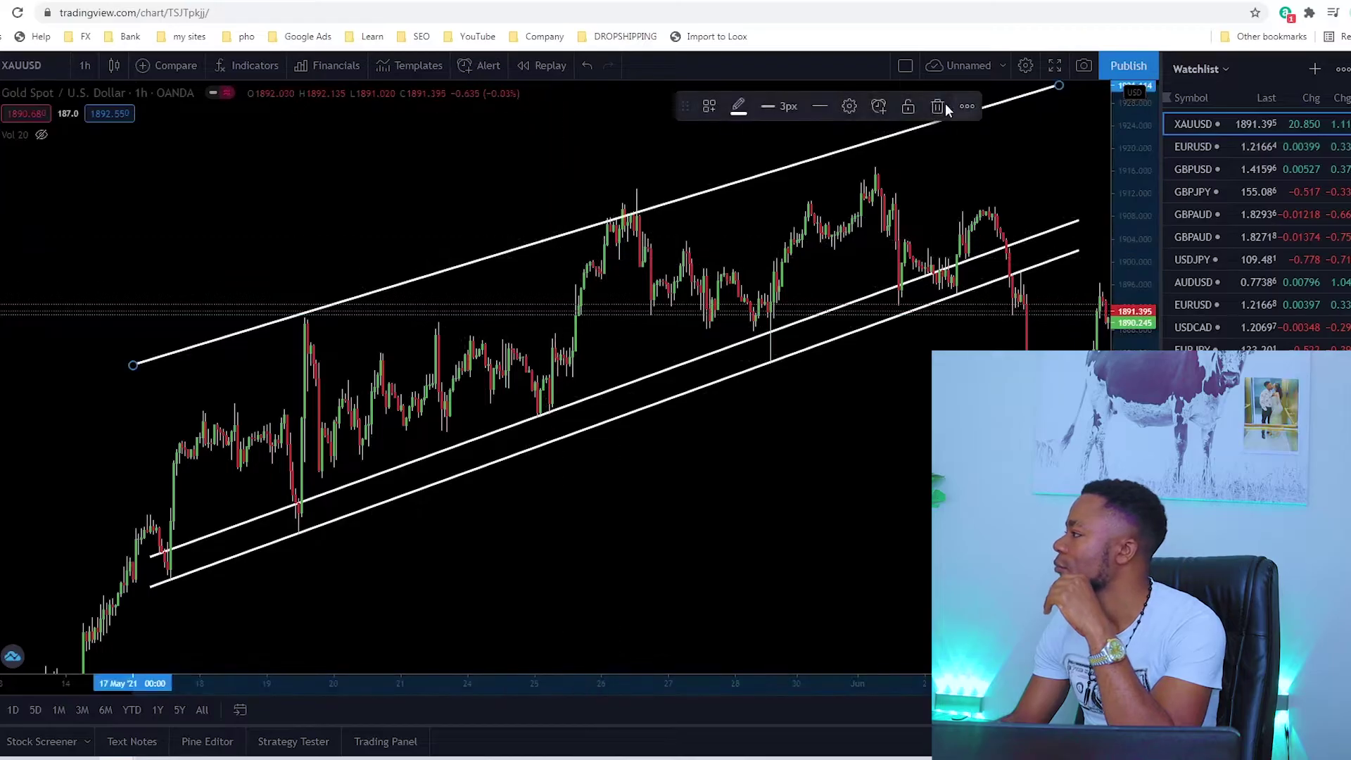
key(Delete)
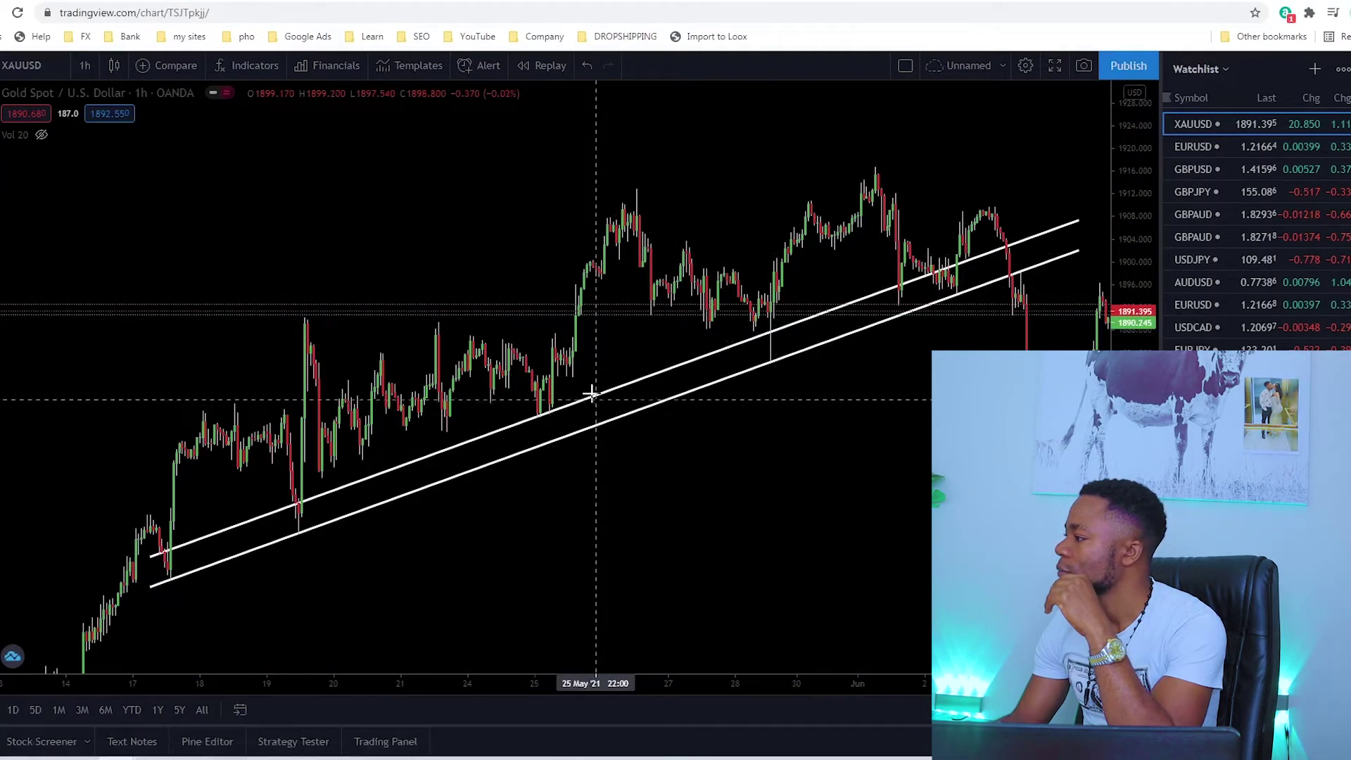
click(594, 401)
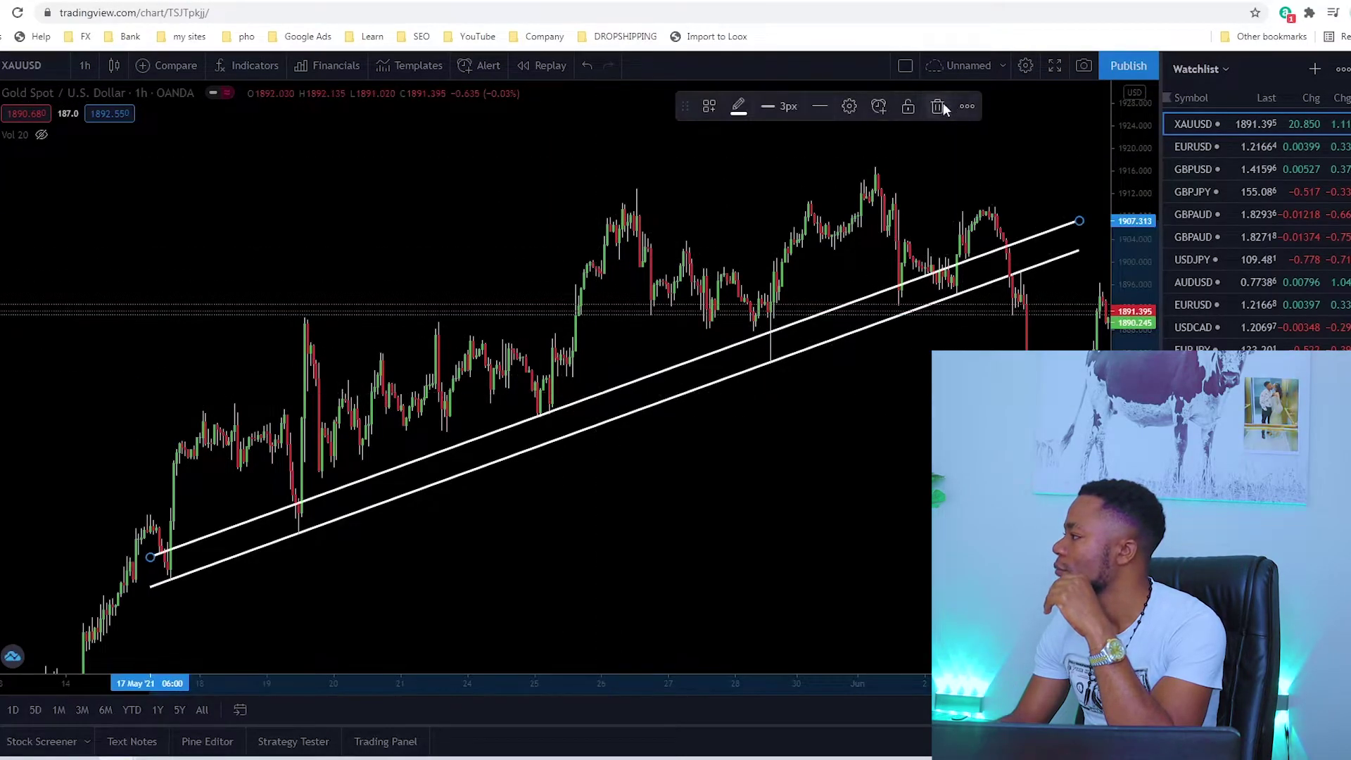
key(Delete)
click(542, 444)
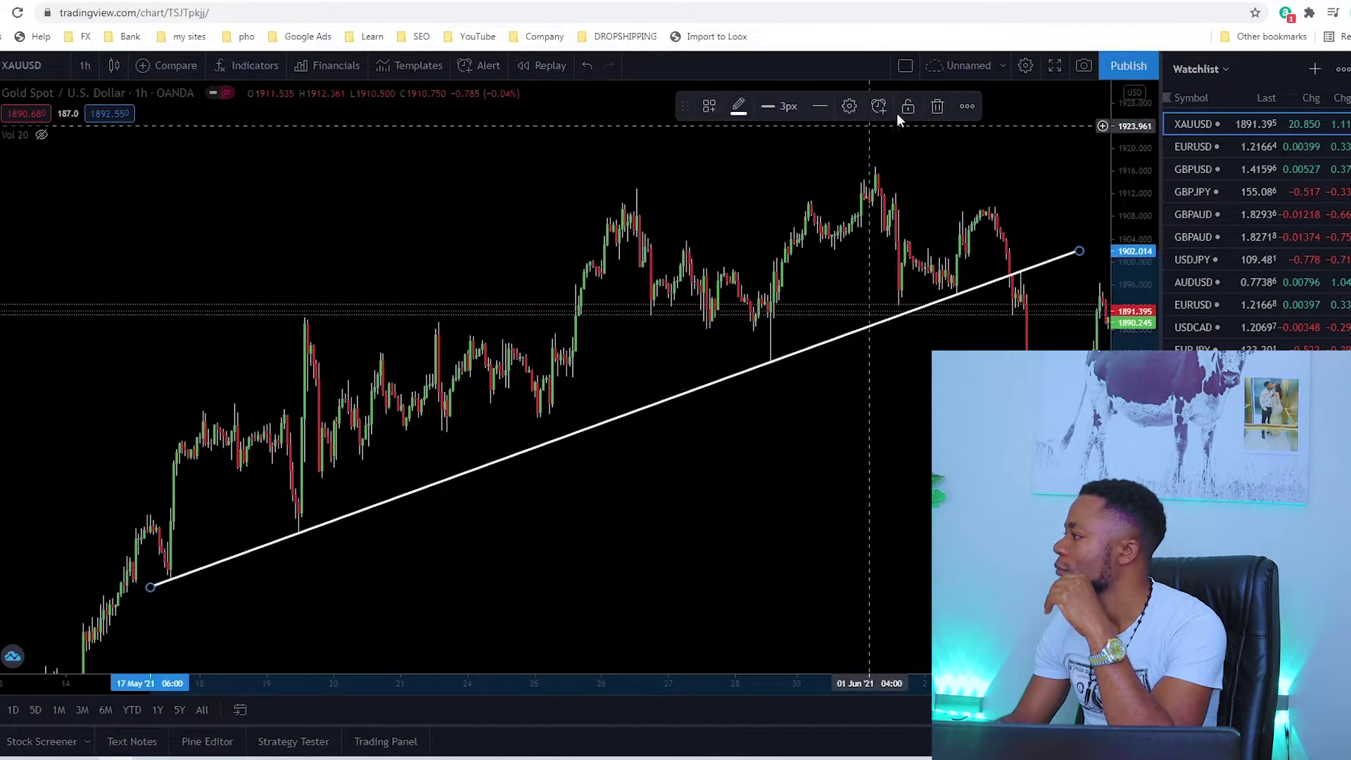
click(936, 106)
Step: Draw a nearly horizontal trend line along the lower price level and extend its start back to 17 May '21 04:00
drag(582, 428, 280, 422)
drag(899, 395, 856, 422)
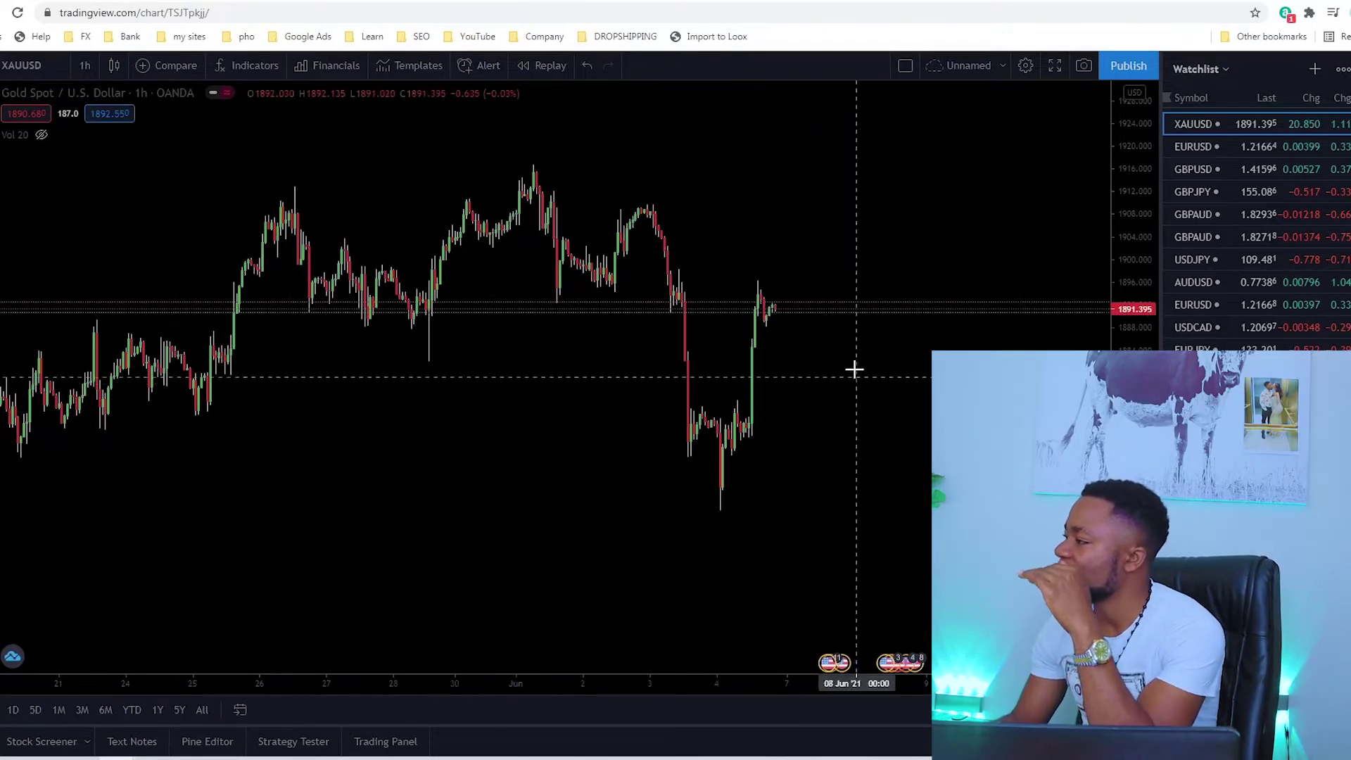
scroll(853, 367, up, 2)
scroll(853, 367, right, 2)
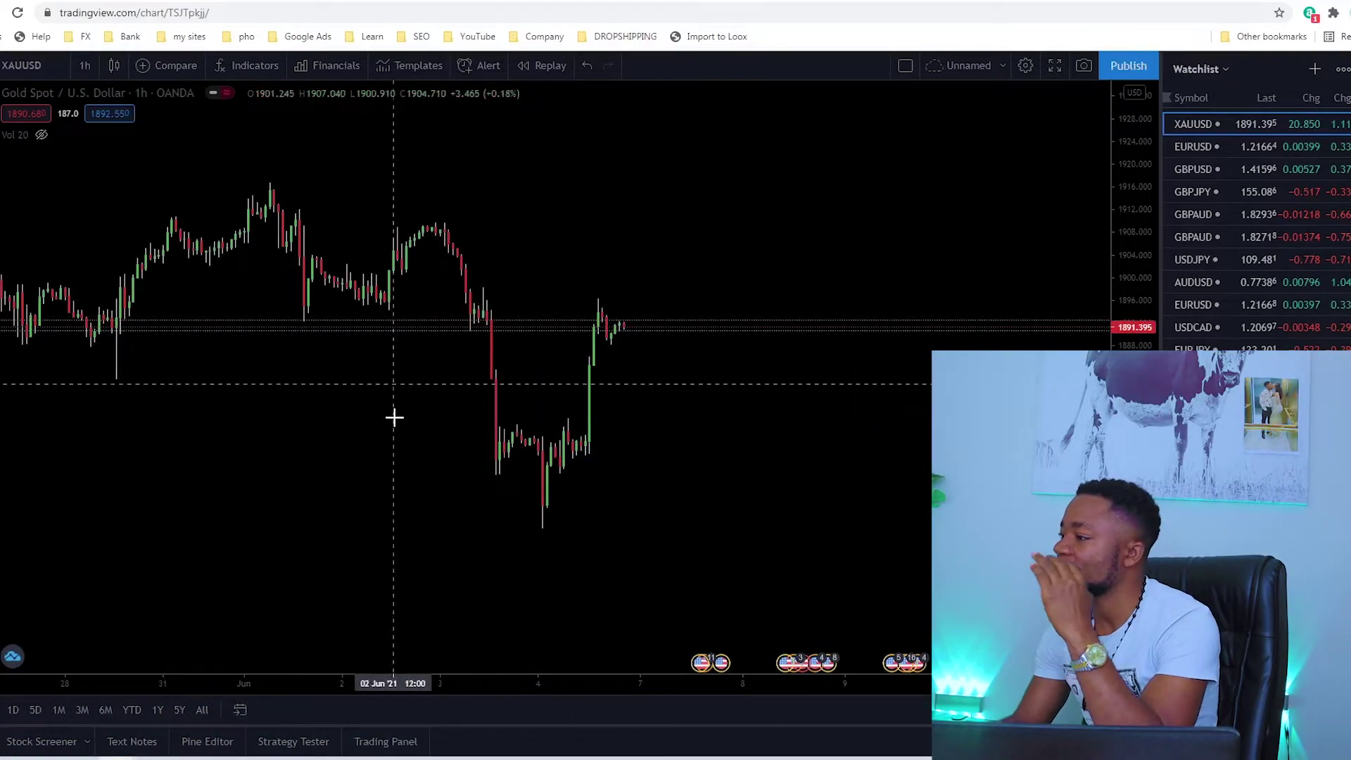
drag(223, 422, 615, 431)
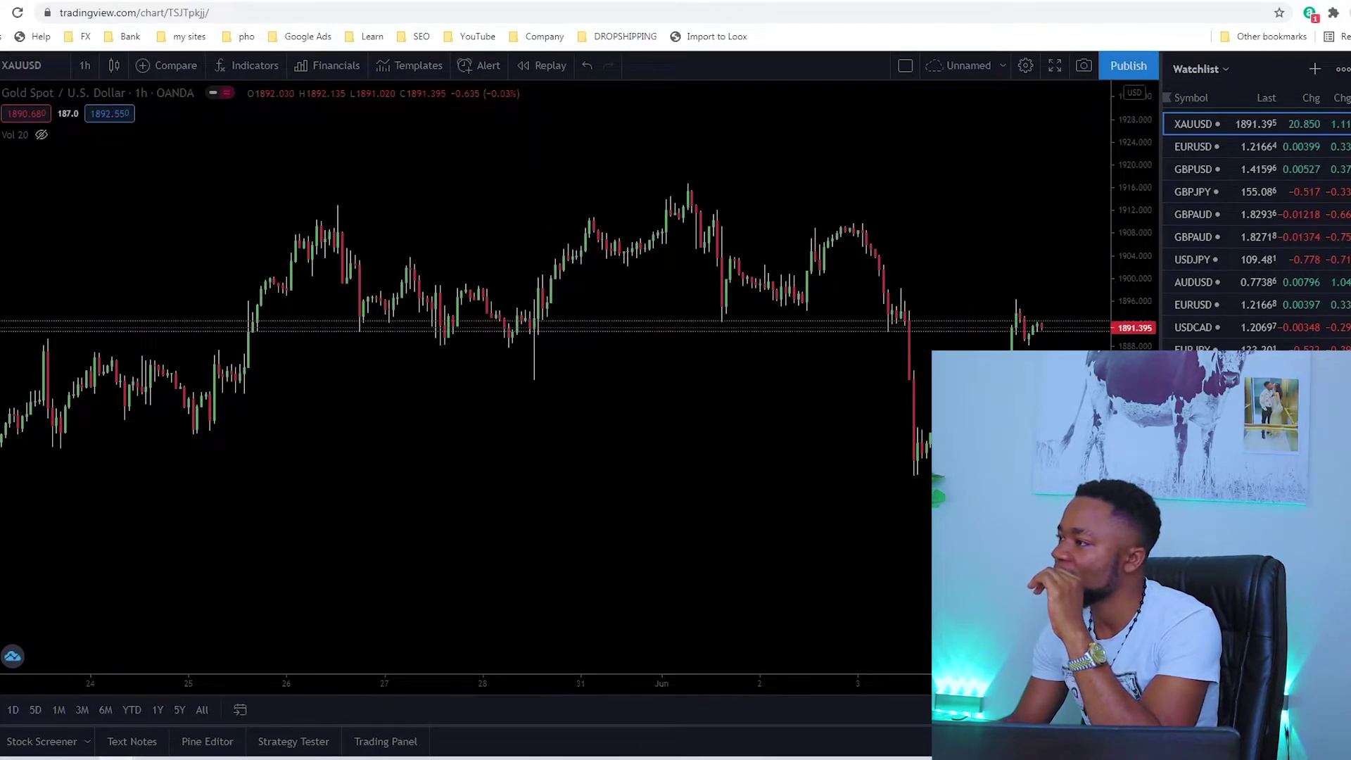
click(2, 127)
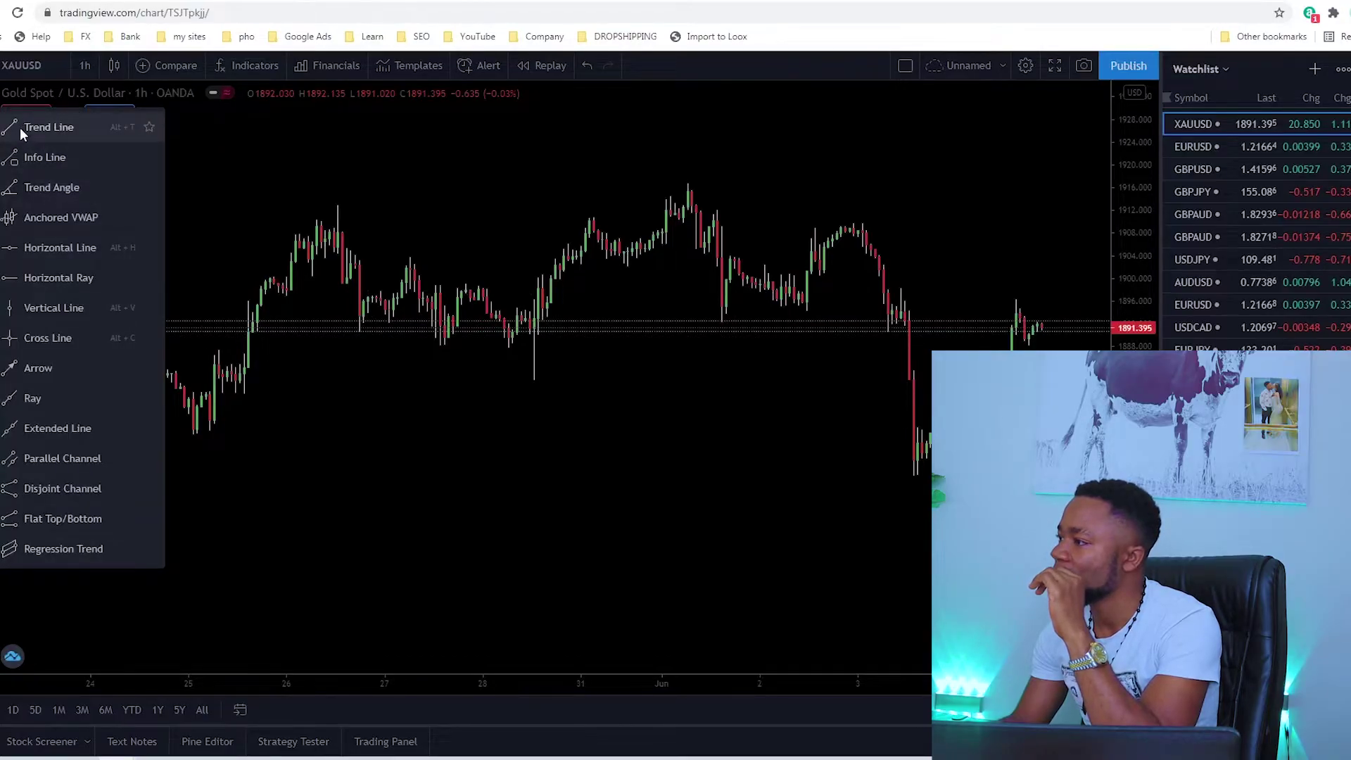
click(21, 127)
click(26, 451)
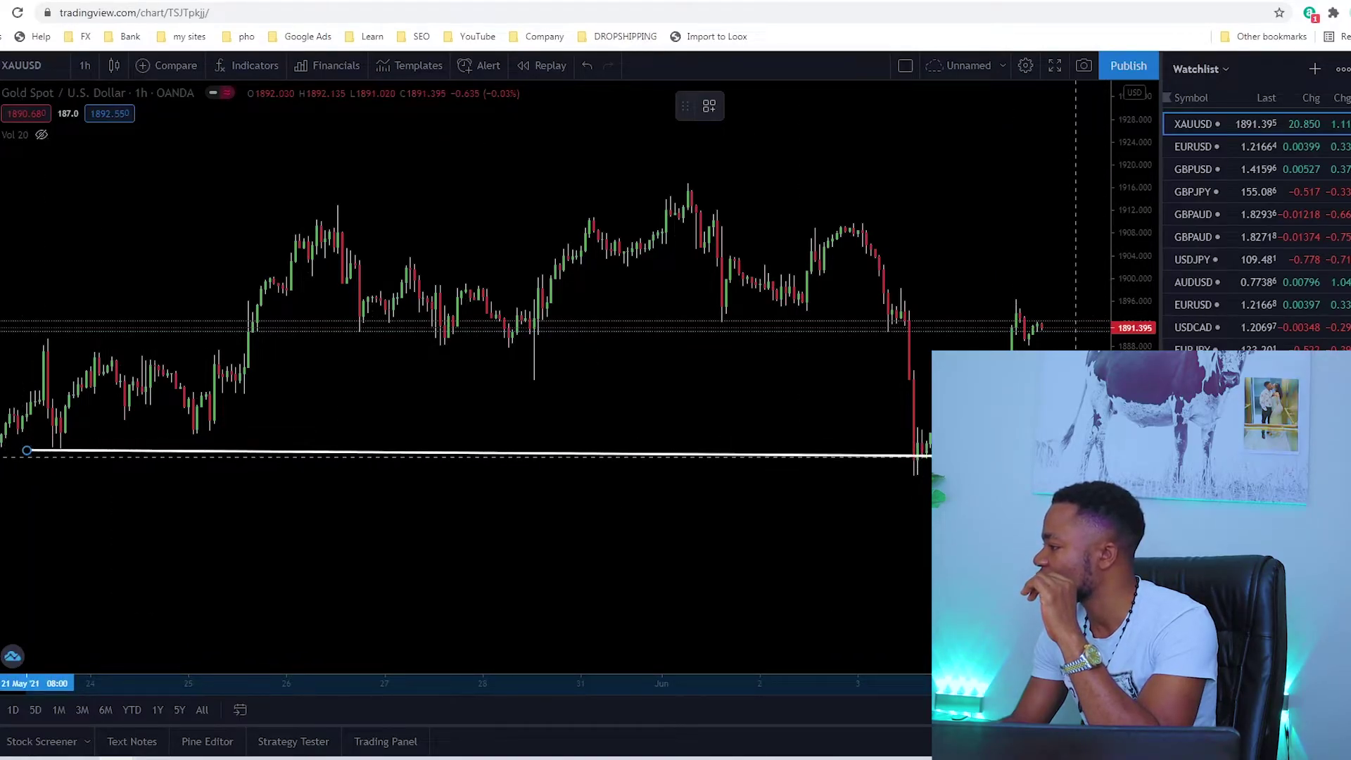
click(819, 455)
scroll(556, 488, down, 2)
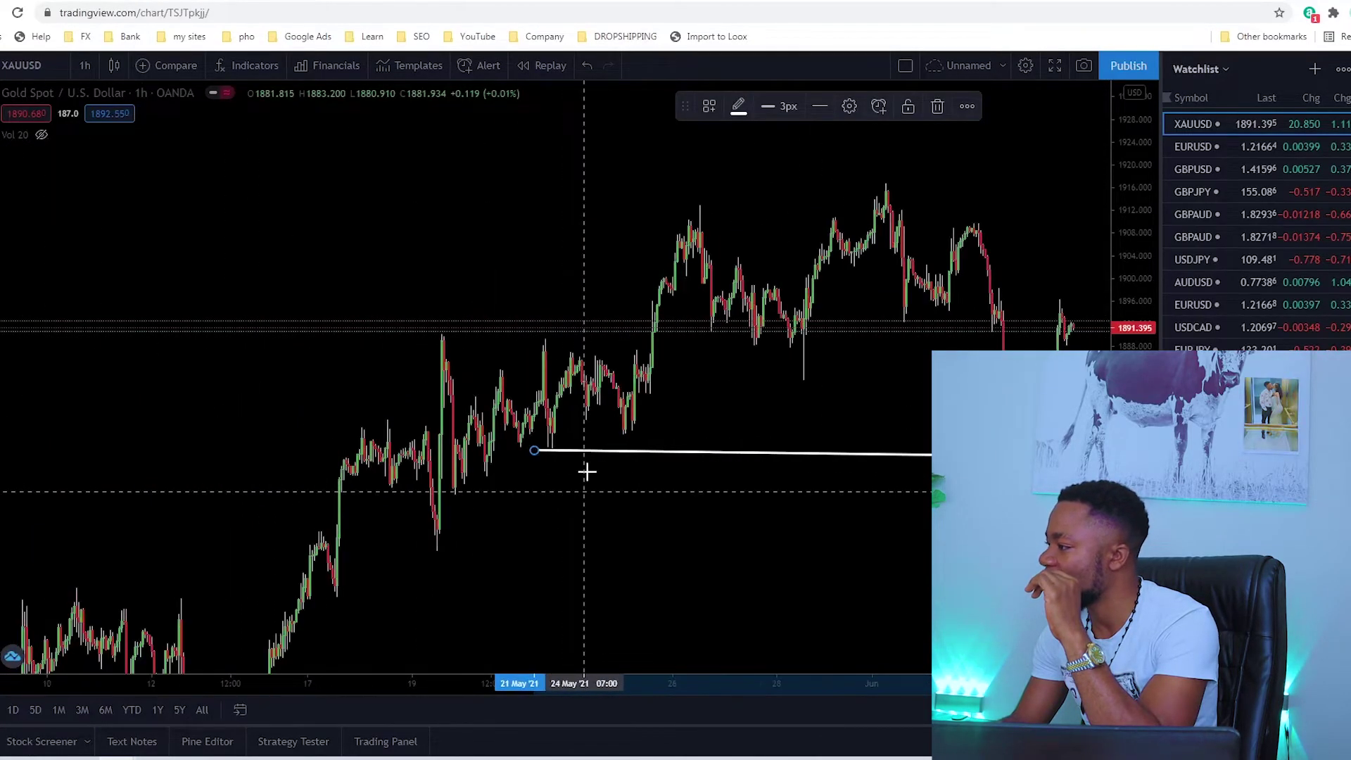
drag(534, 449, 317, 440)
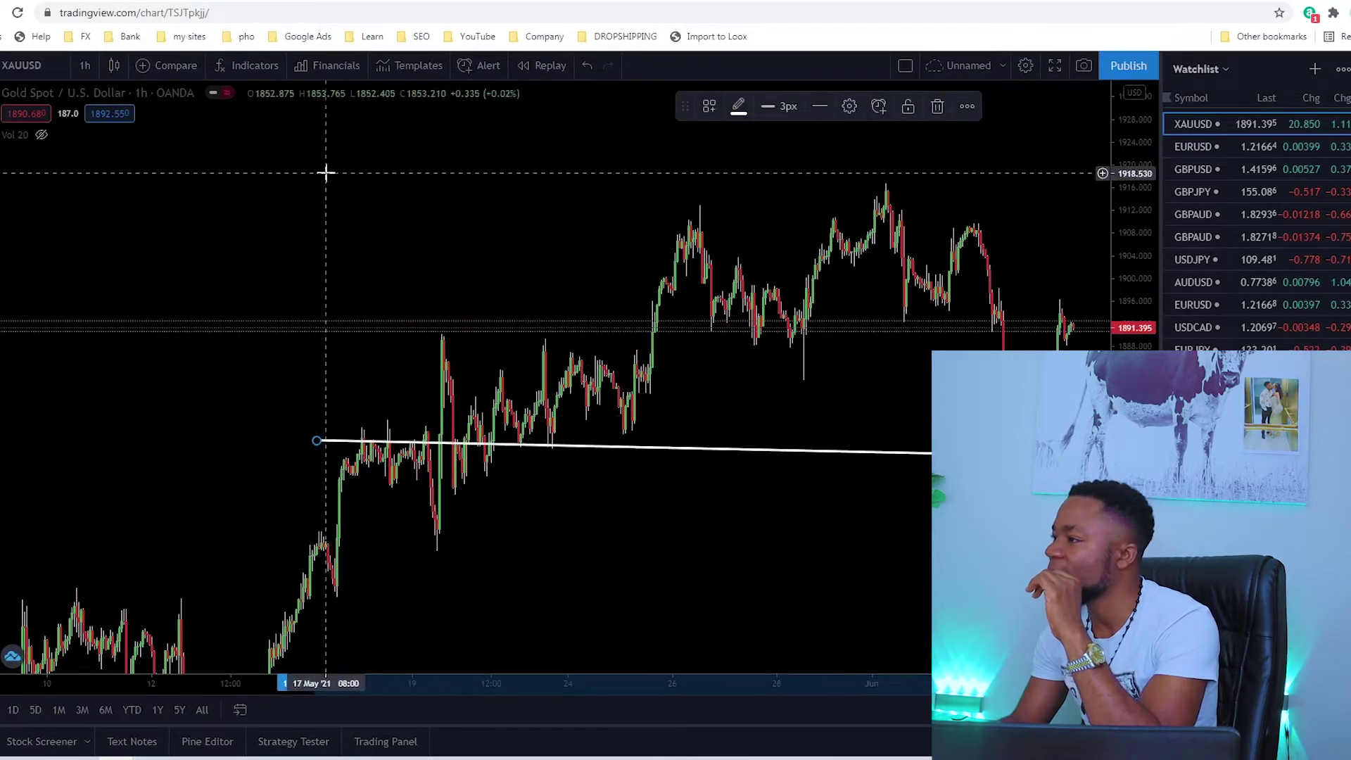
Step: Draw a nearly horizontal trend line through the middle level, from about 1892.171 at 14 May '21 19:00 to about 1889.919 at the latest candles
click(3, 128)
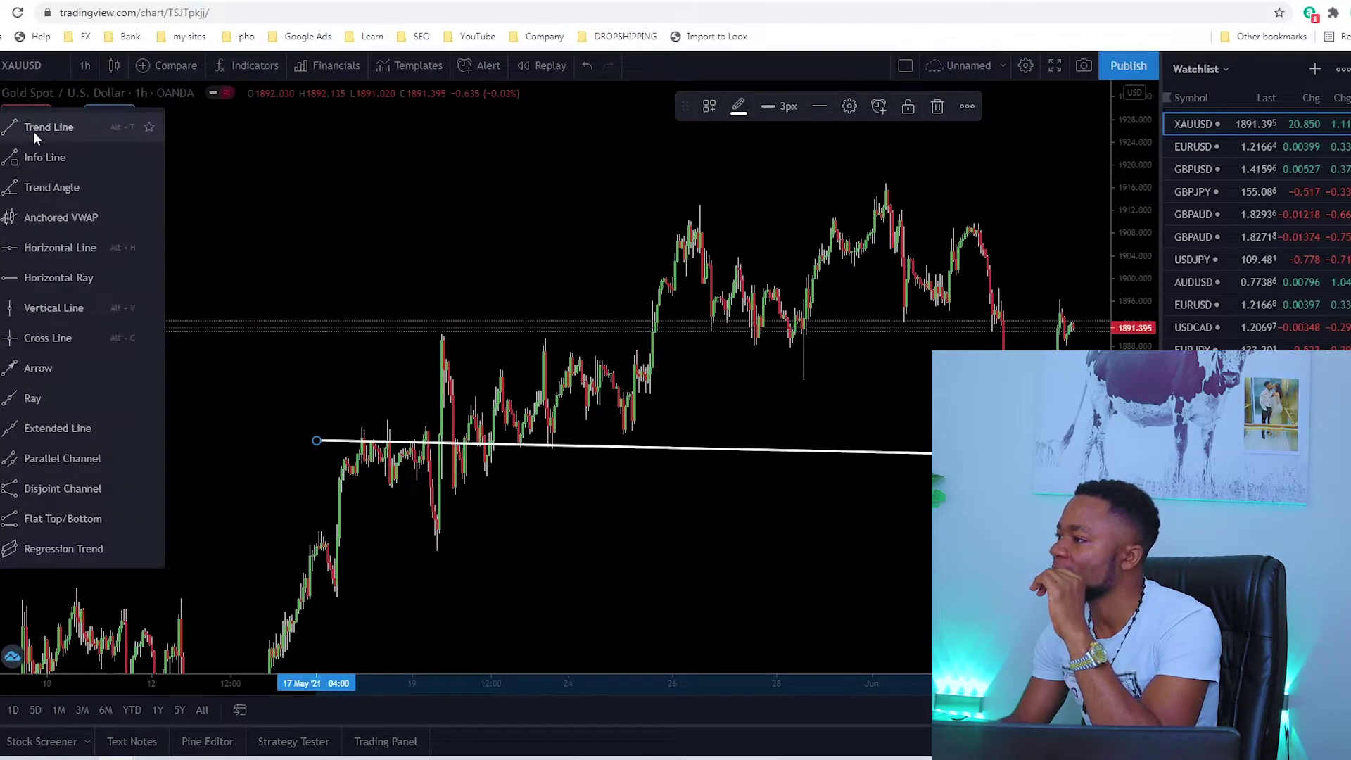
click(11, 133)
click(298, 322)
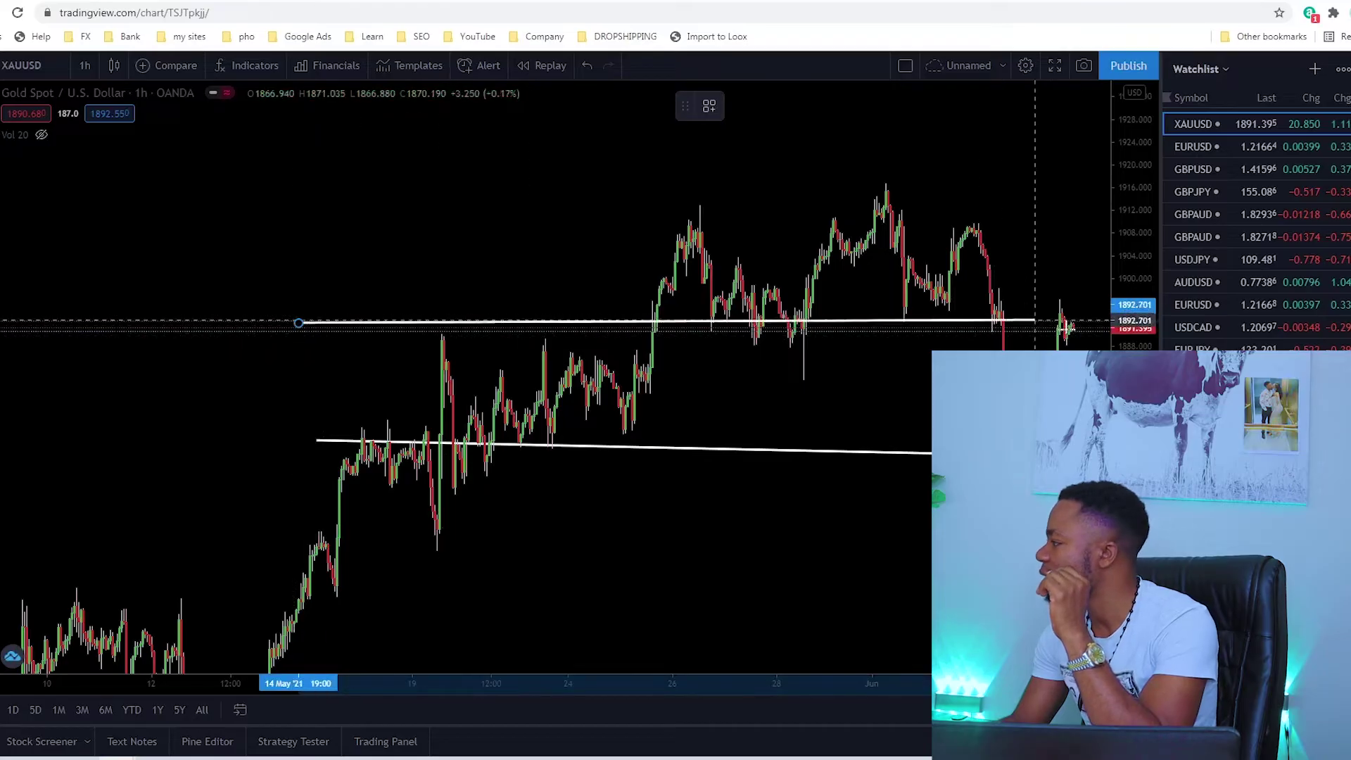
click(1080, 335)
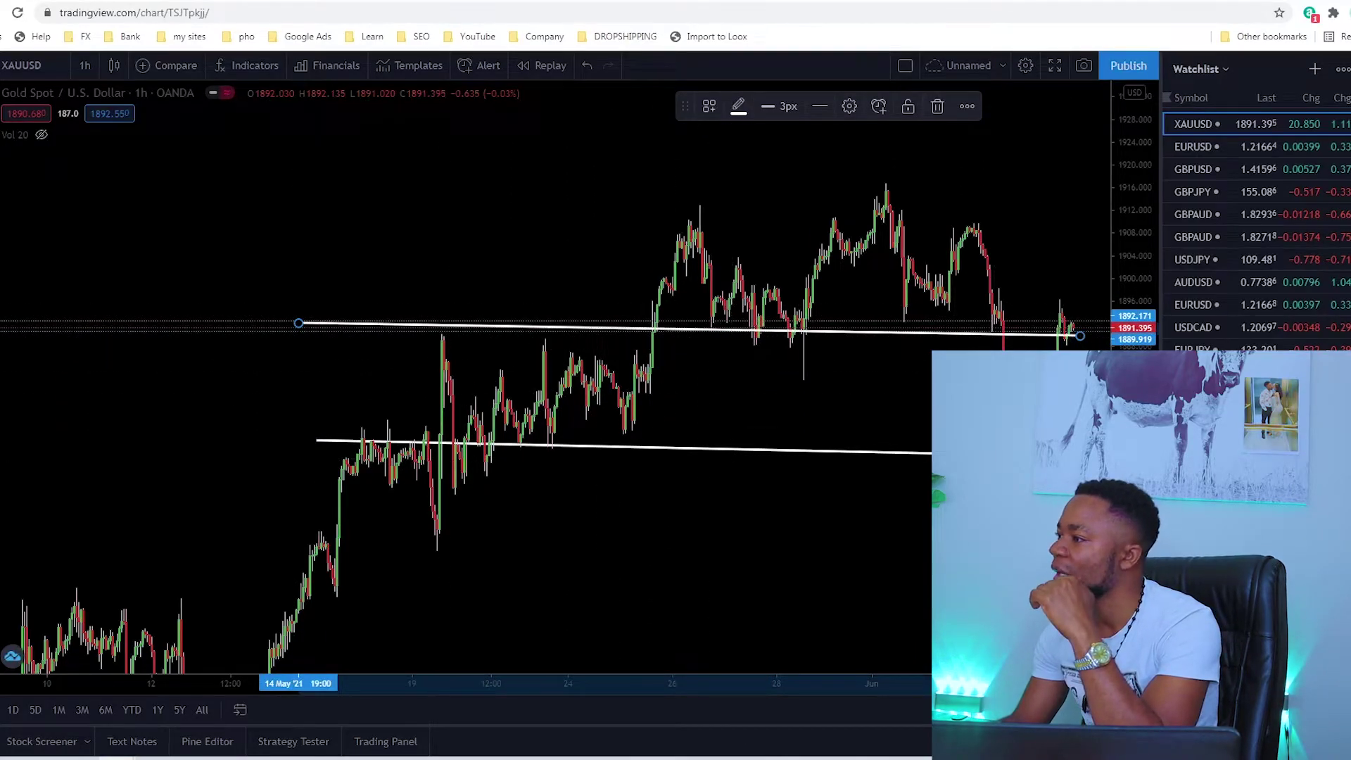
Step: Draw a trend line across the upper peaks, from about 1910.775 at 17 May '21 11:00 to about 1911.964 past the latest candles
key(alt+t)
click(337, 203)
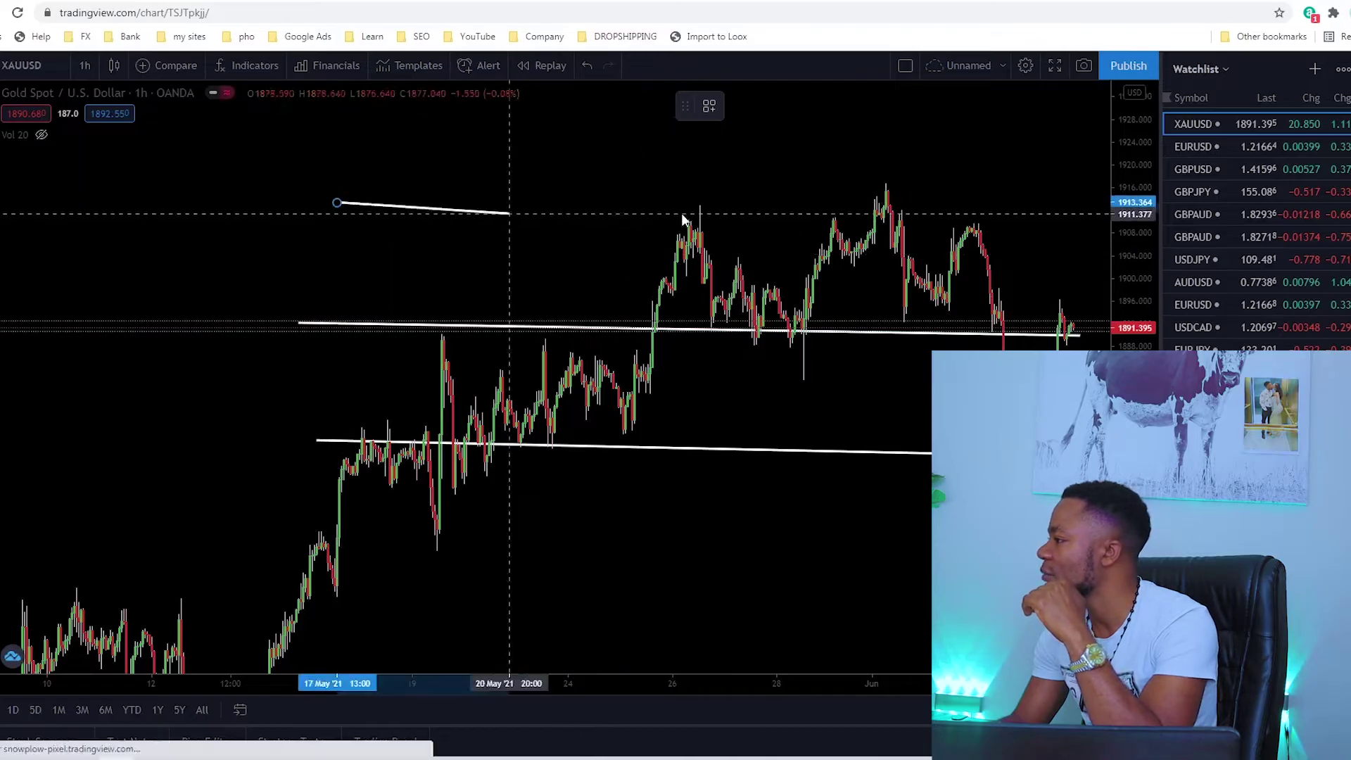
click(1076, 209)
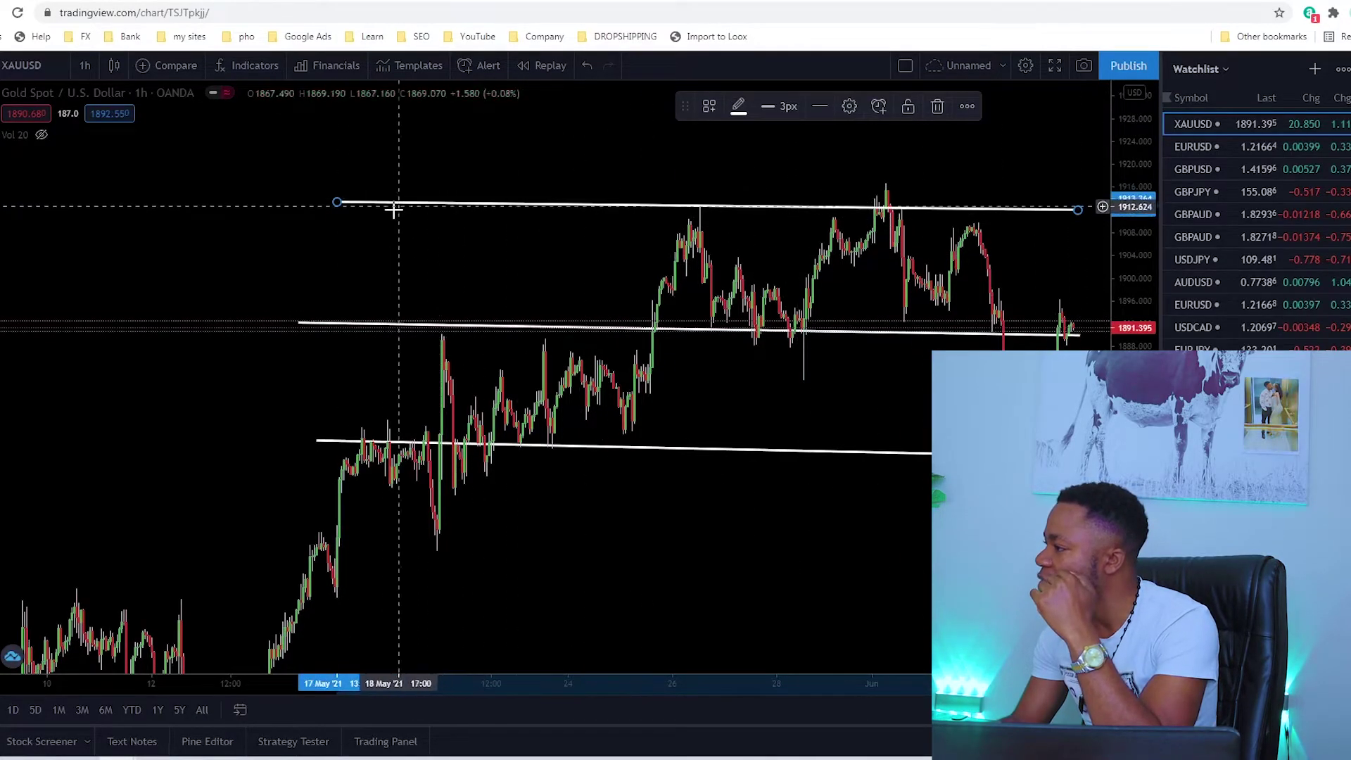
drag(337, 203, 332, 215)
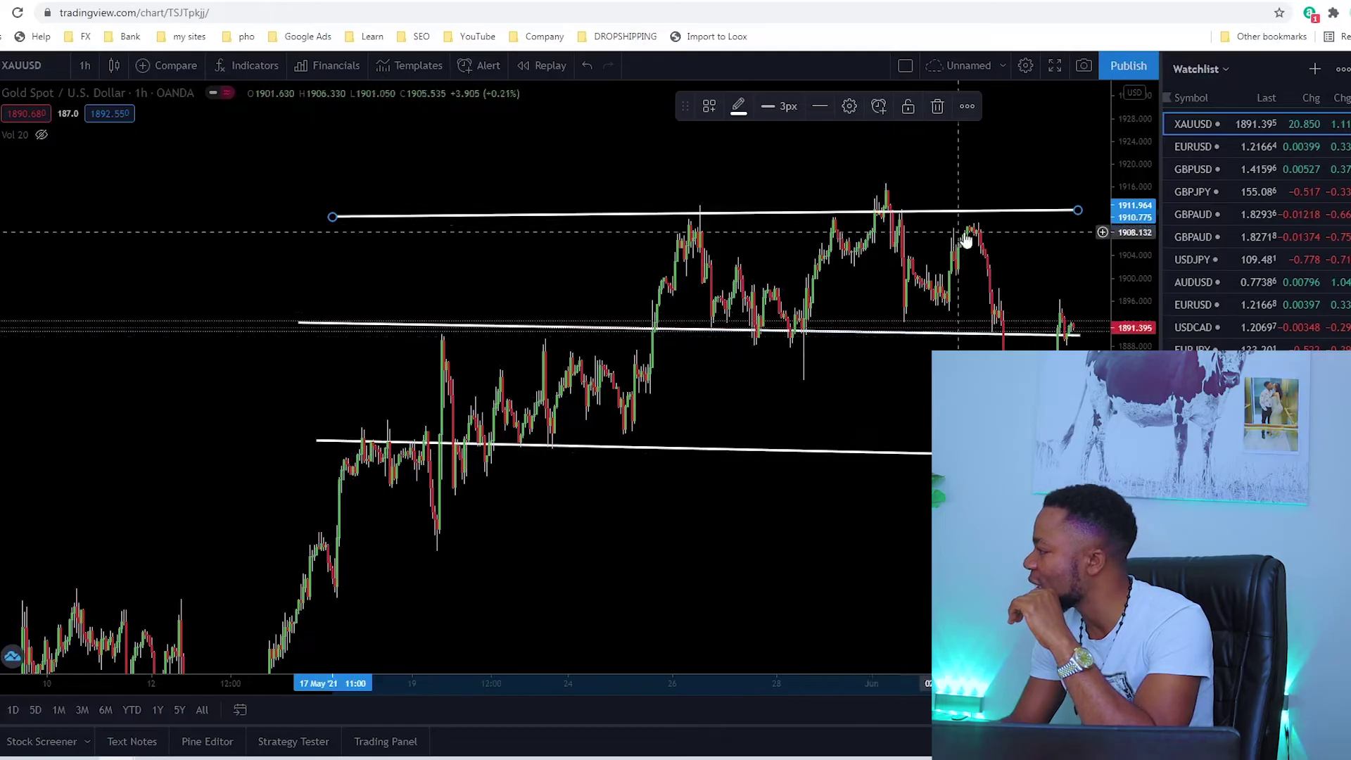
Step: Examine the recent price action against the three drawn levels at several zoom scales
drag(893, 386, 410, 356)
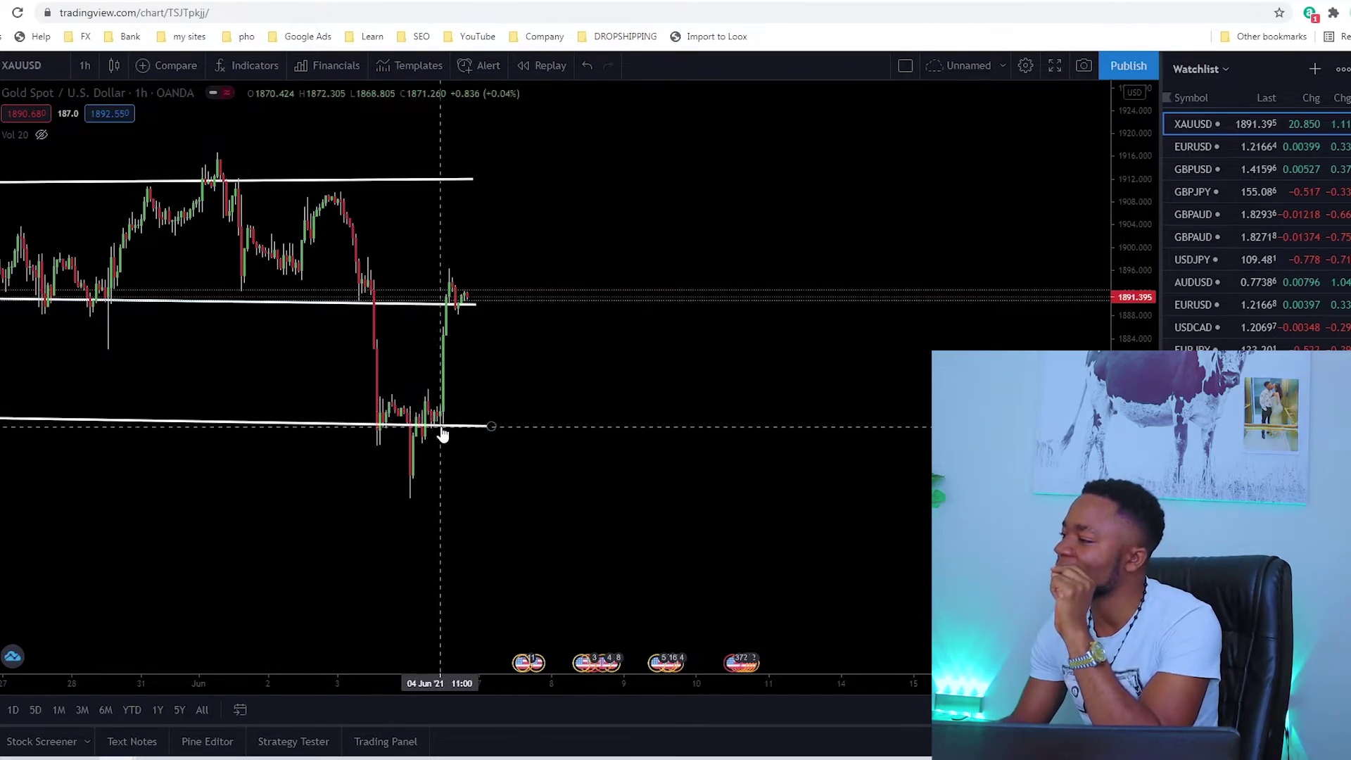
scroll(298, 498, down, 3)
scroll(600, 463, up, 2)
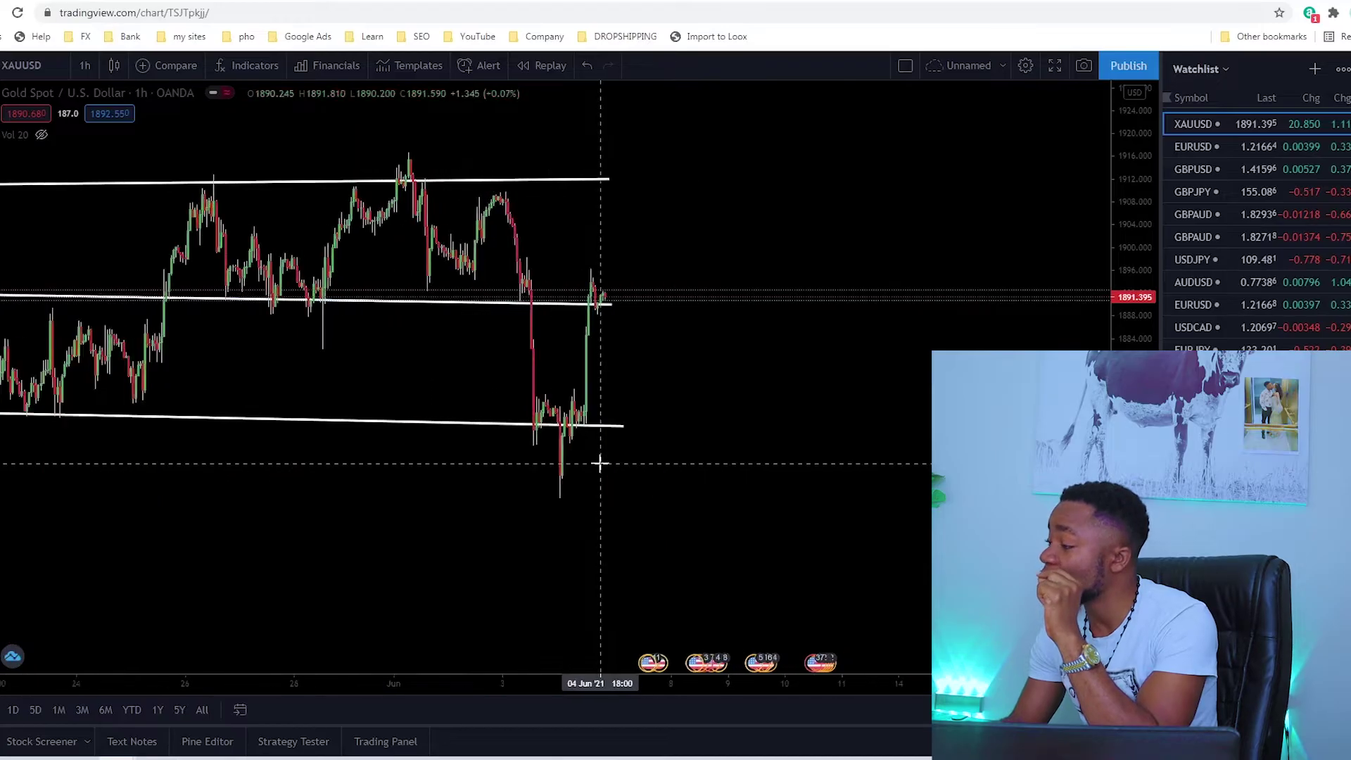
scroll(600, 463, up, 1)
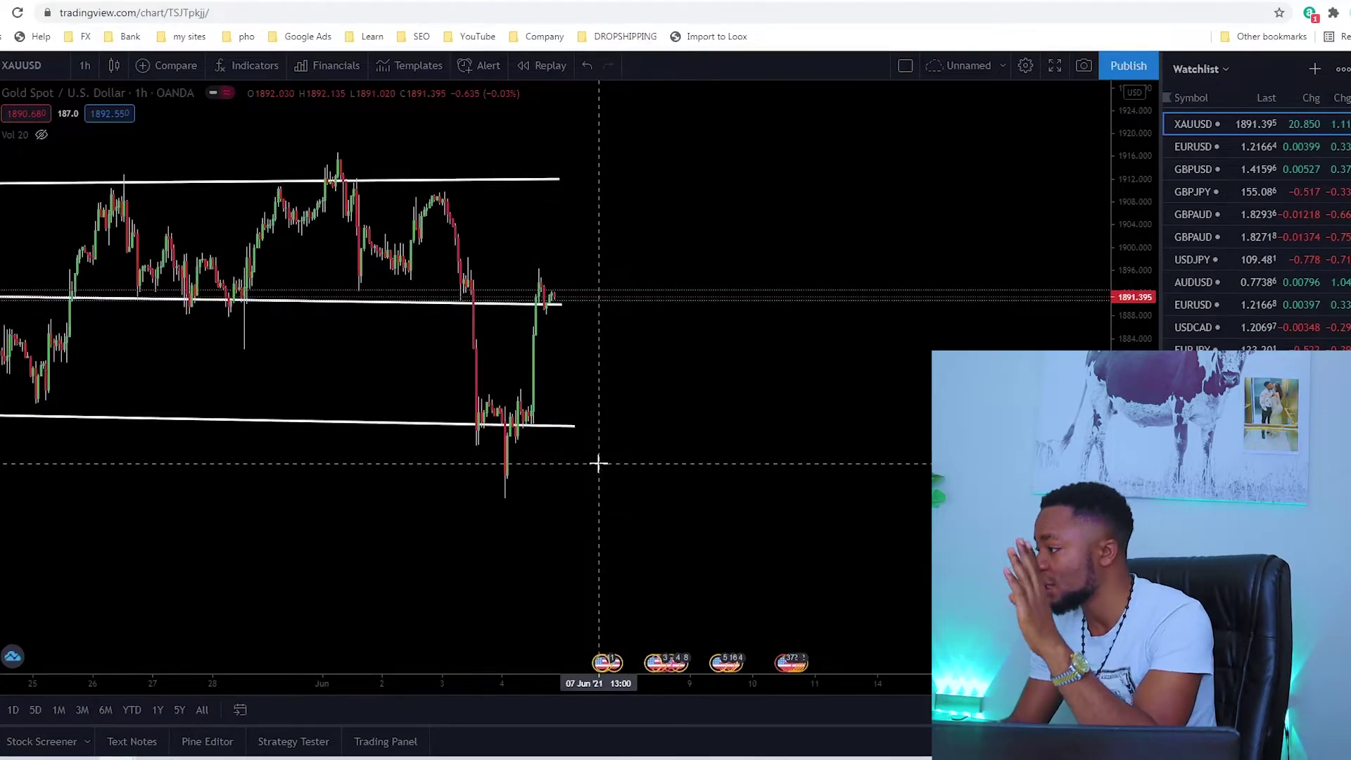
scroll(599, 464, down, 5)
scroll(617, 452, up, 1)
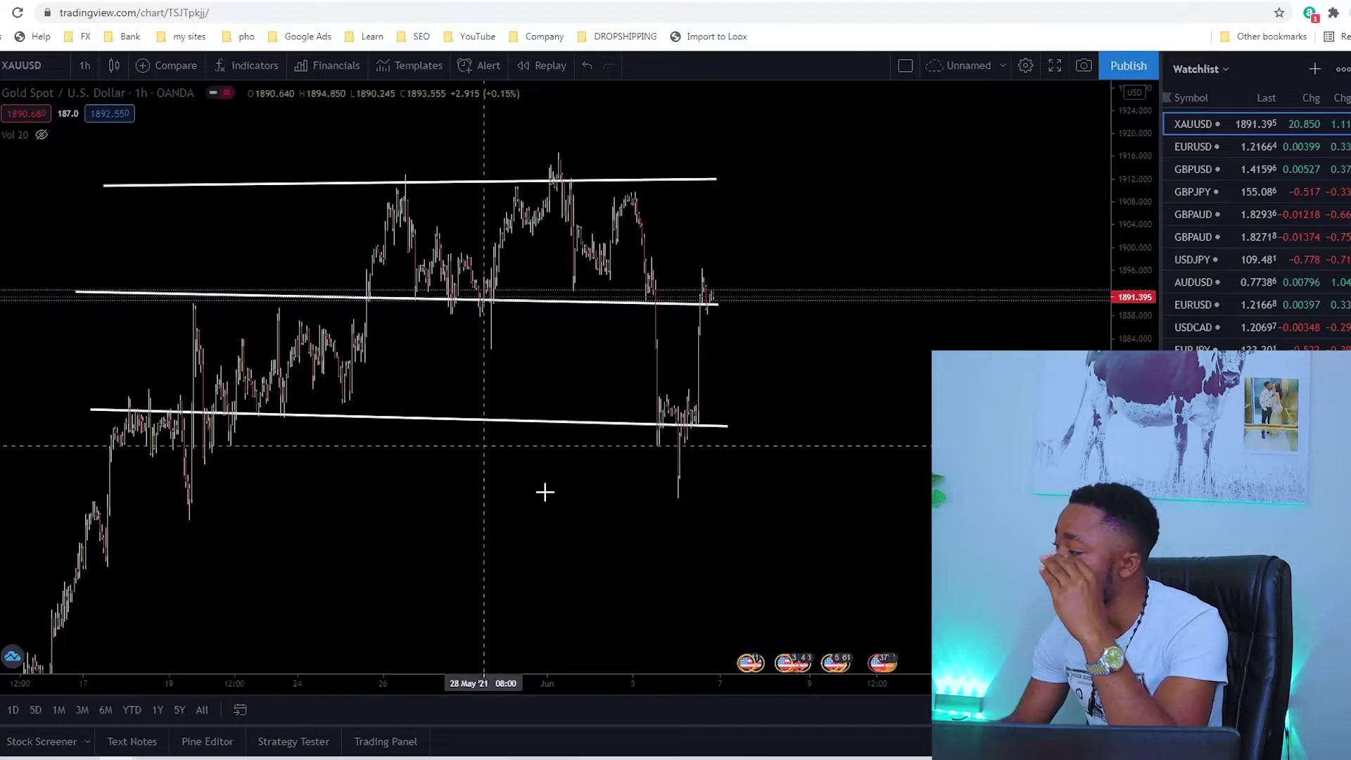
scroll(546, 491, up, 4)
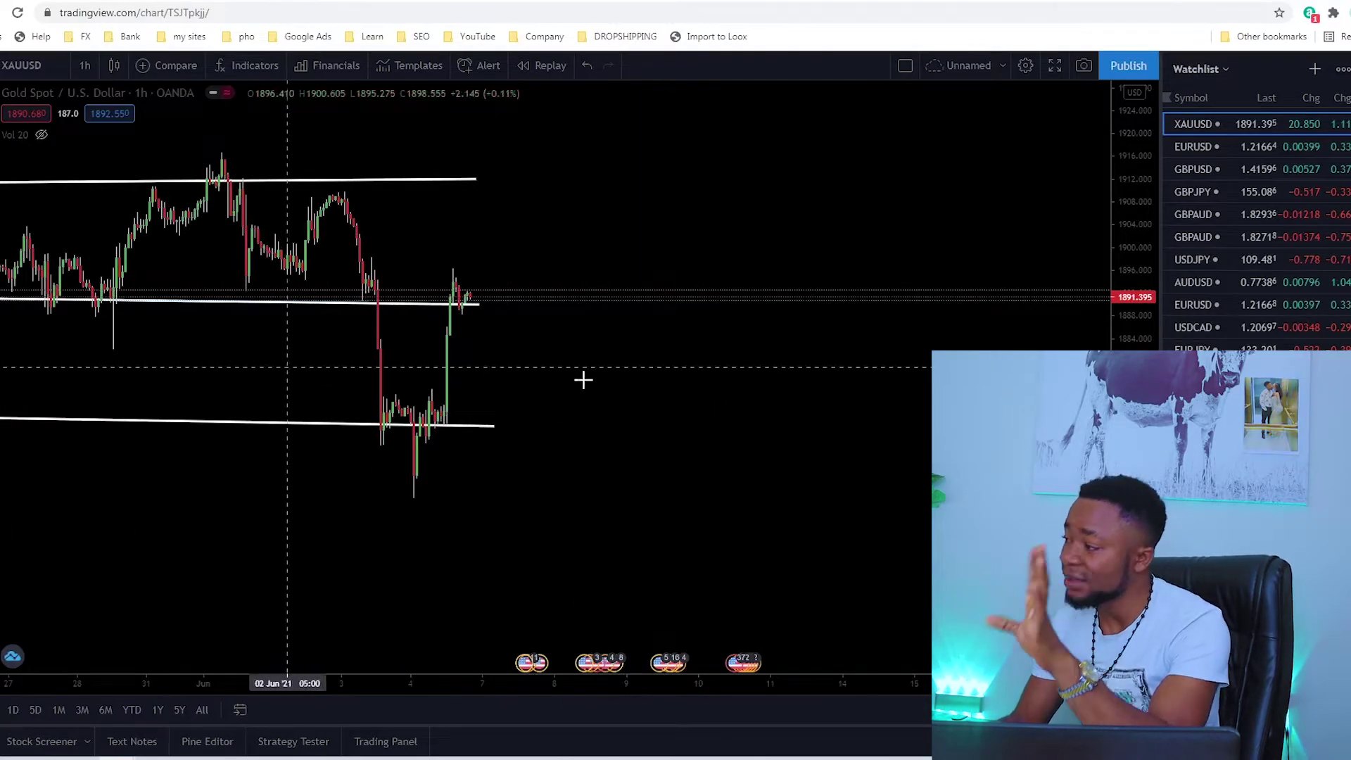
scroll(398, 451, down, 2)
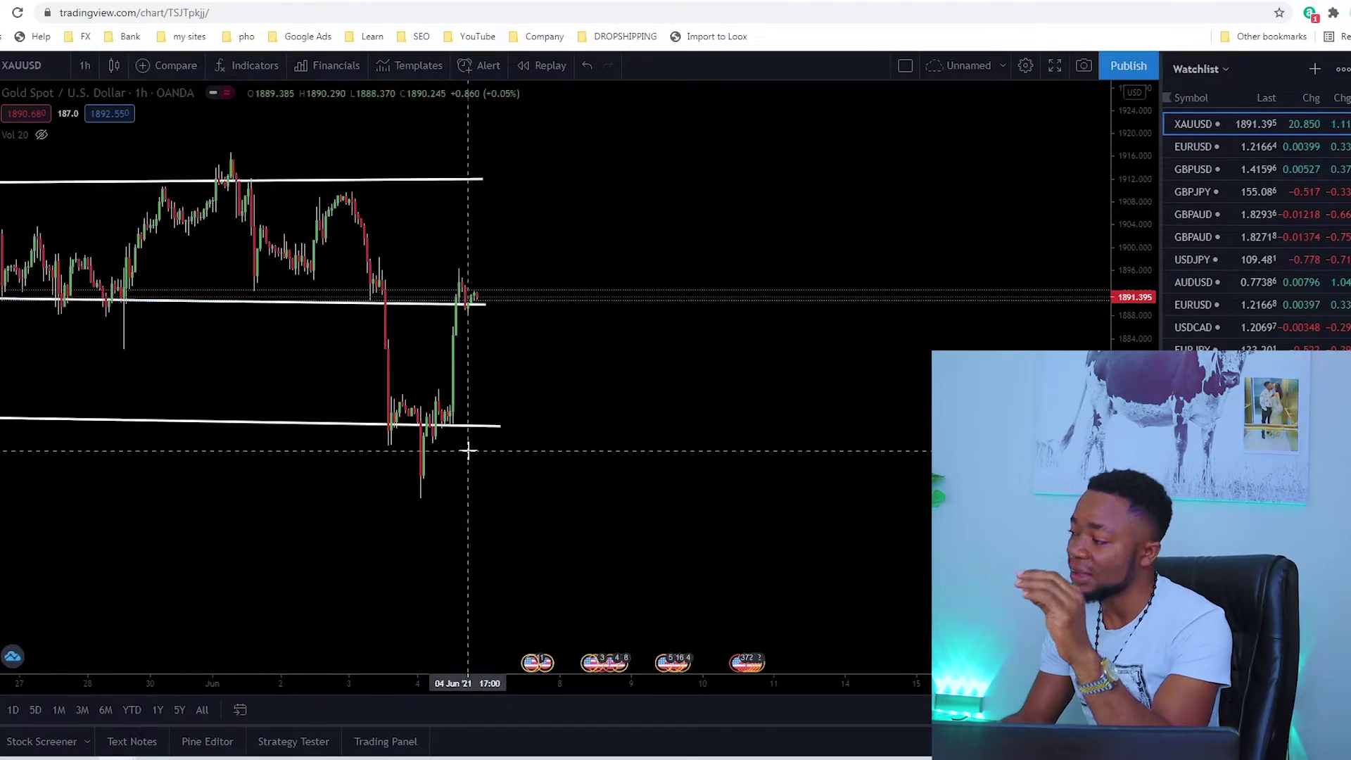
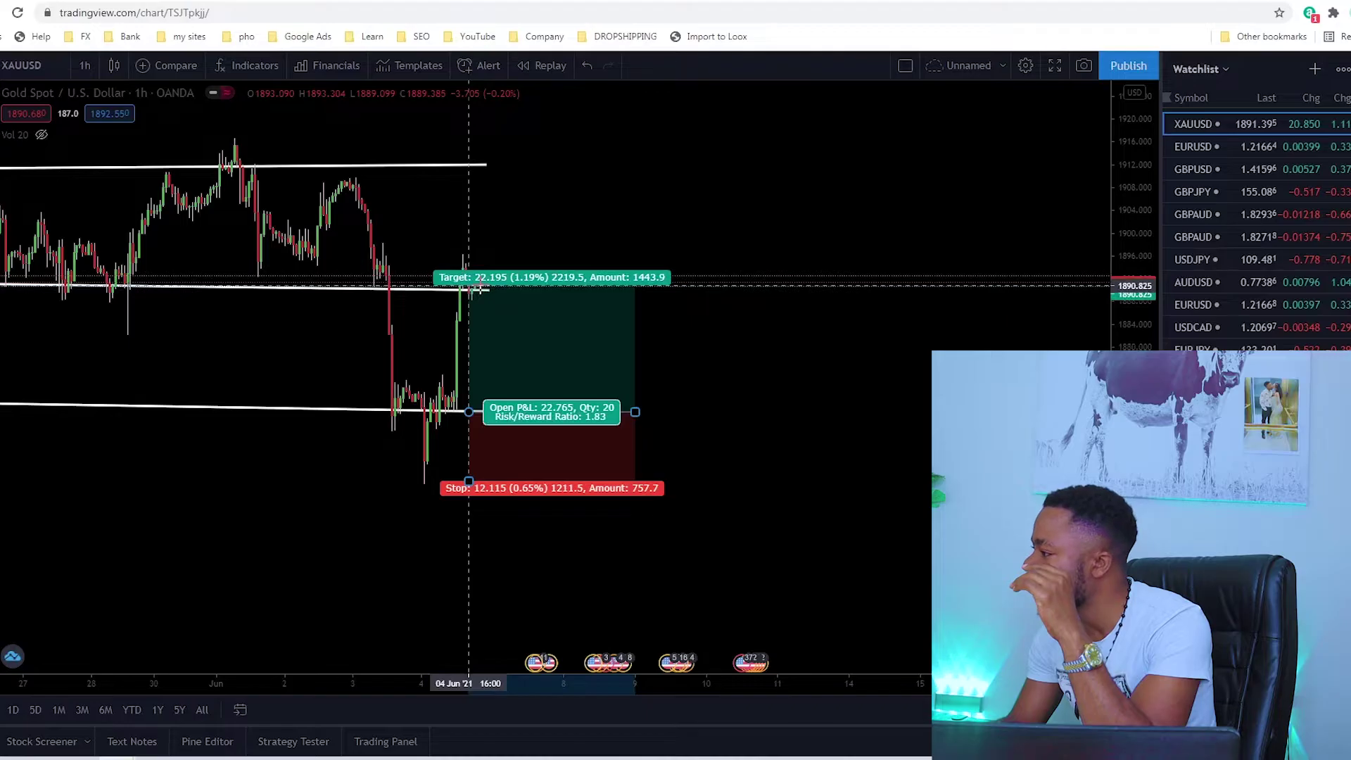
Step: Set the long position's target to 1890.825 near the middle line and its stop to about 7.399 below the entry
click(478, 286)
drag(466, 482, 442, 481)
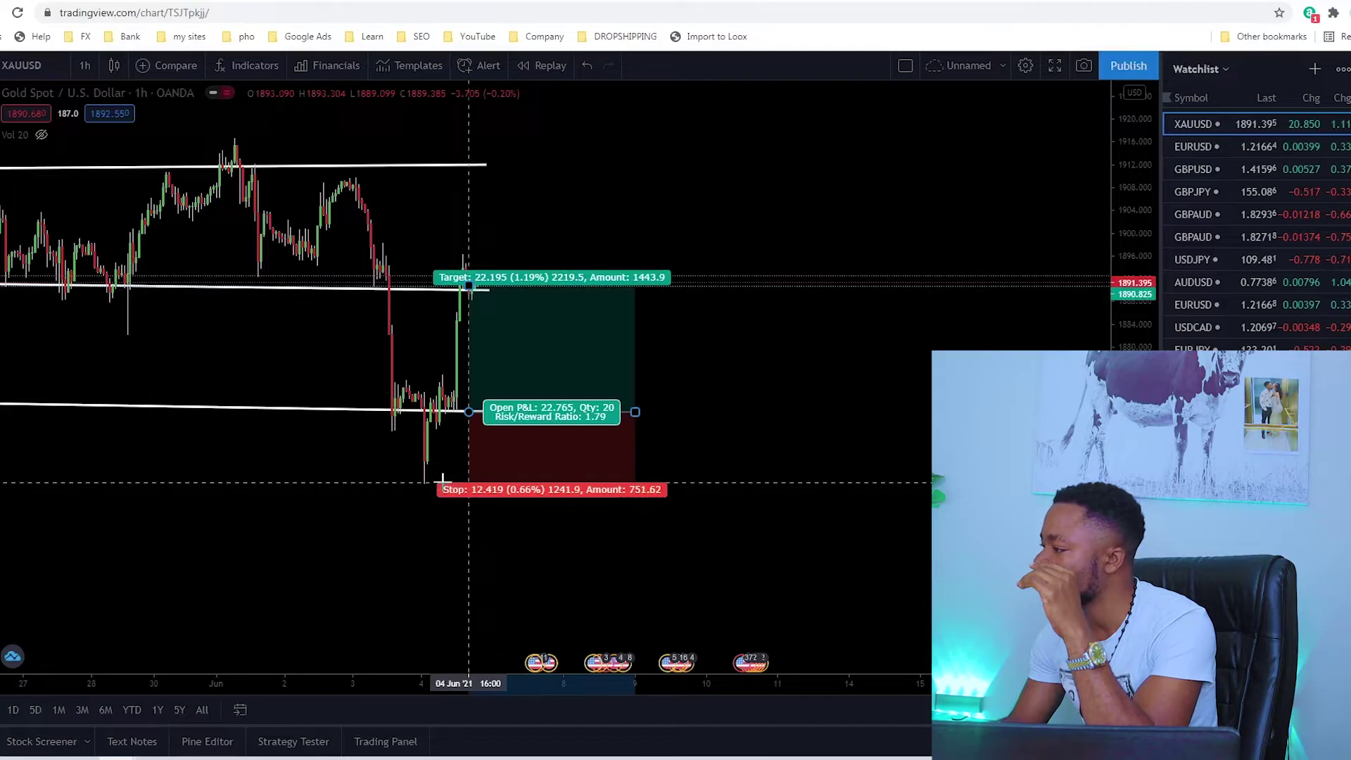
drag(442, 481, 442, 486)
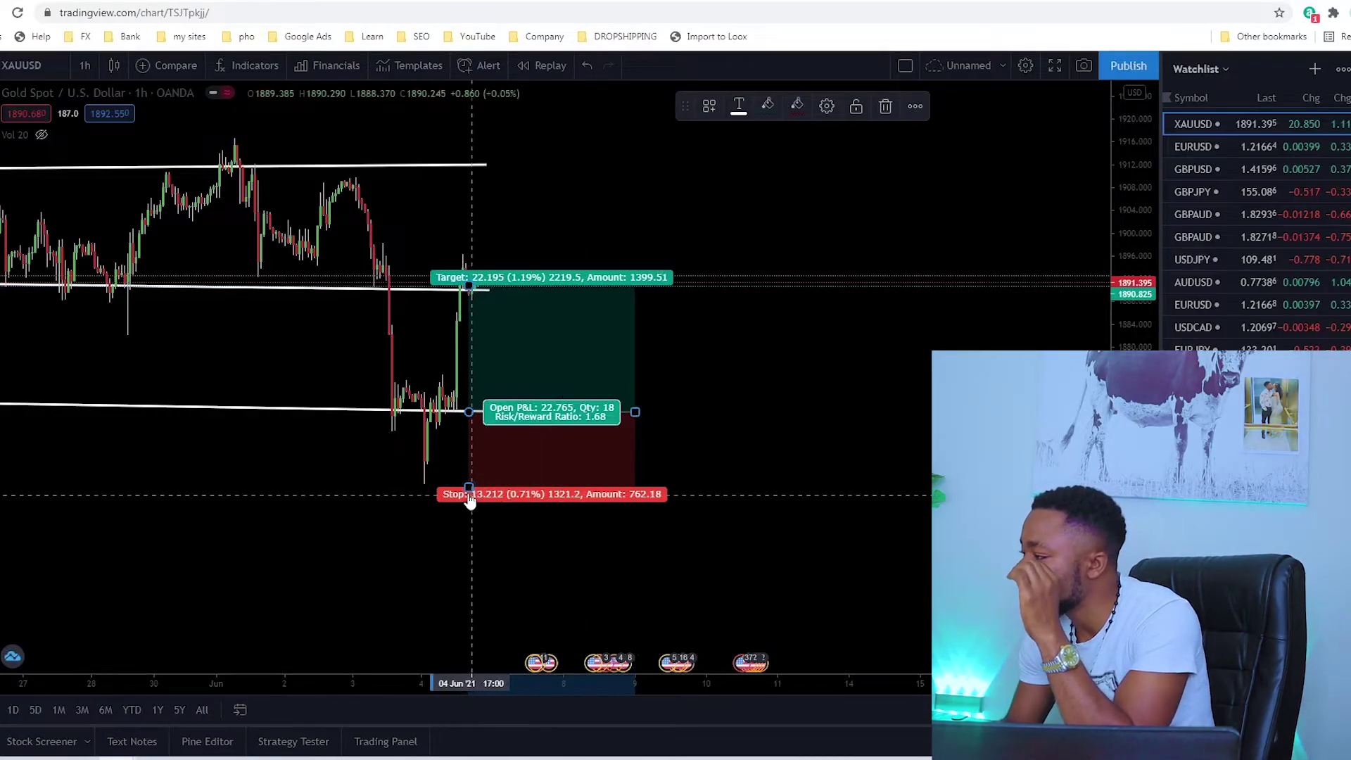
mouse_move(468, 487)
mouse_down()
mouse_move(475, 435)
mouse_move(470, 454)
mouse_up()
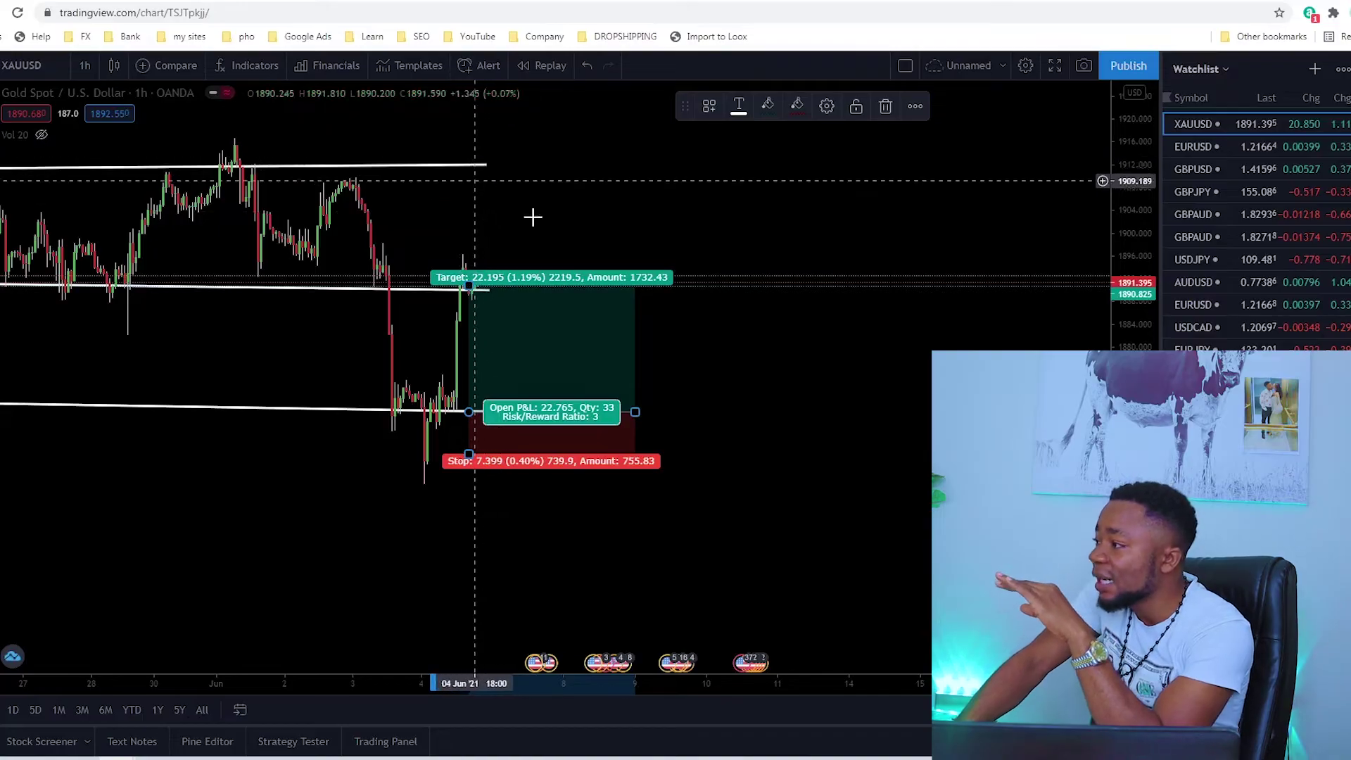
Step: Raise the long position's target to about 1913.549, just above the upper trend line
scroll(533, 217, down, 5)
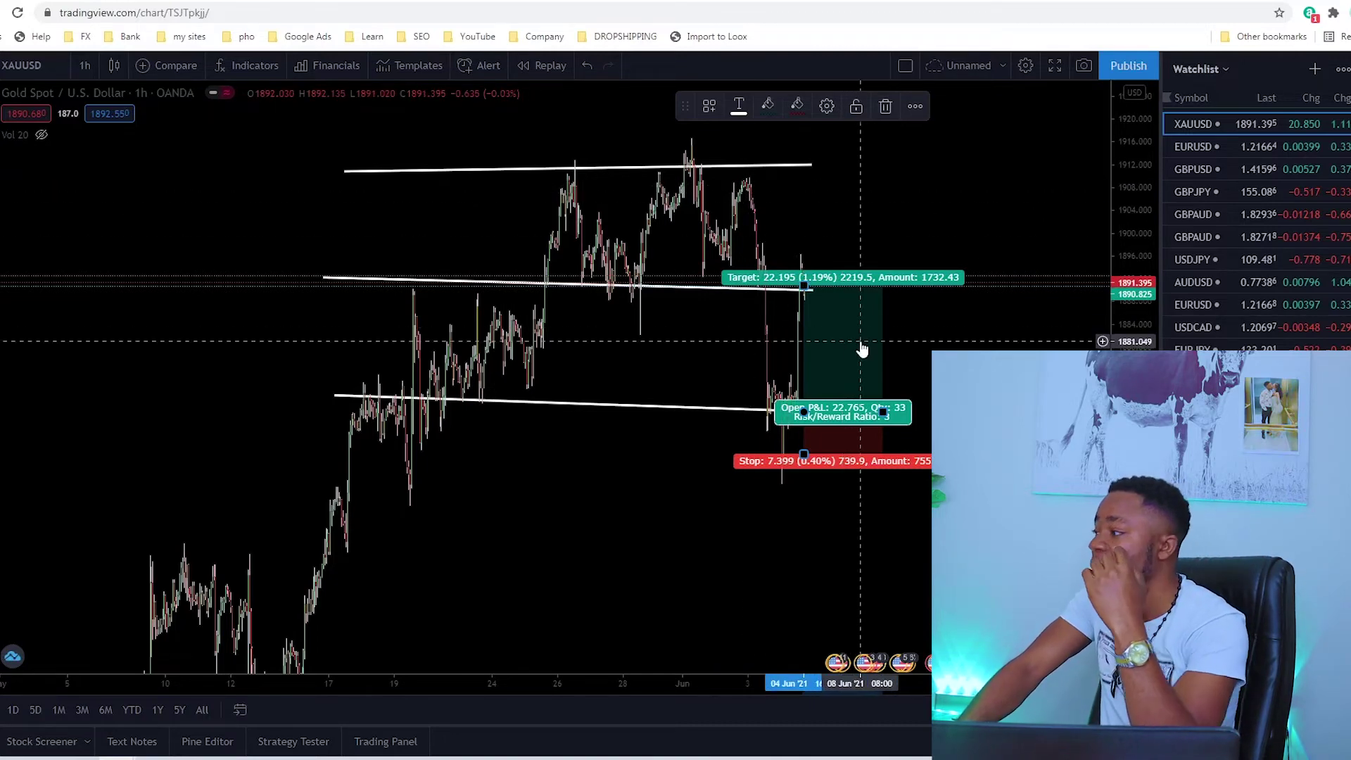
scroll(862, 345, up, 5)
scroll(859, 339, up, 2)
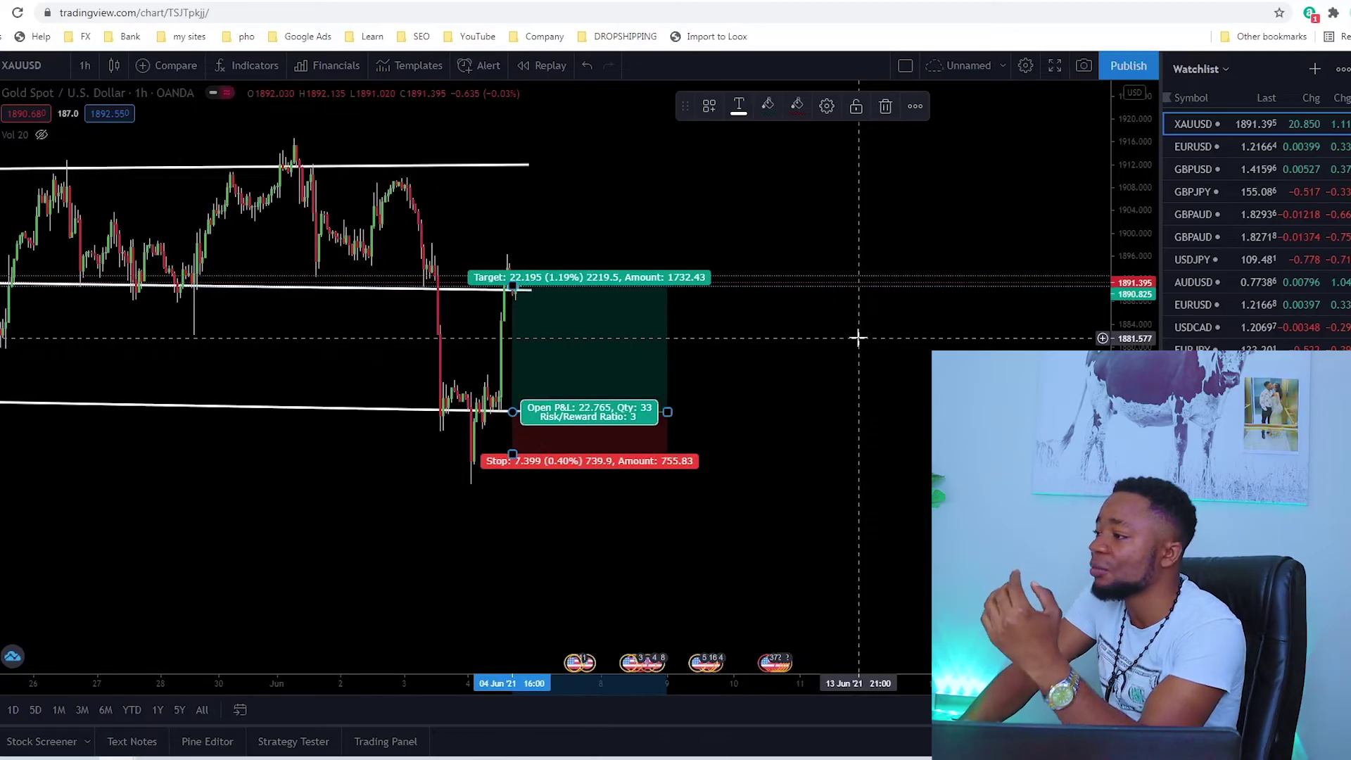
scroll(859, 339, up, 1)
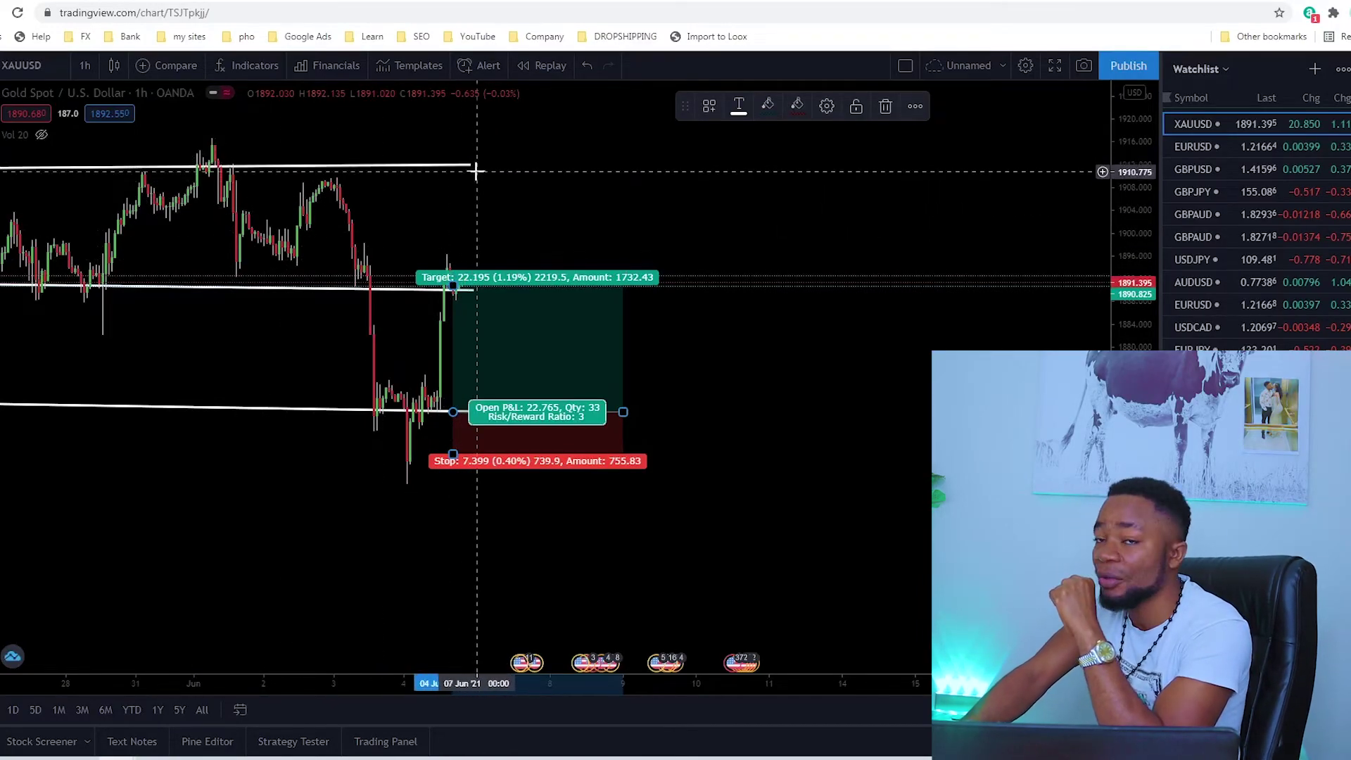
drag(453, 281, 465, 172)
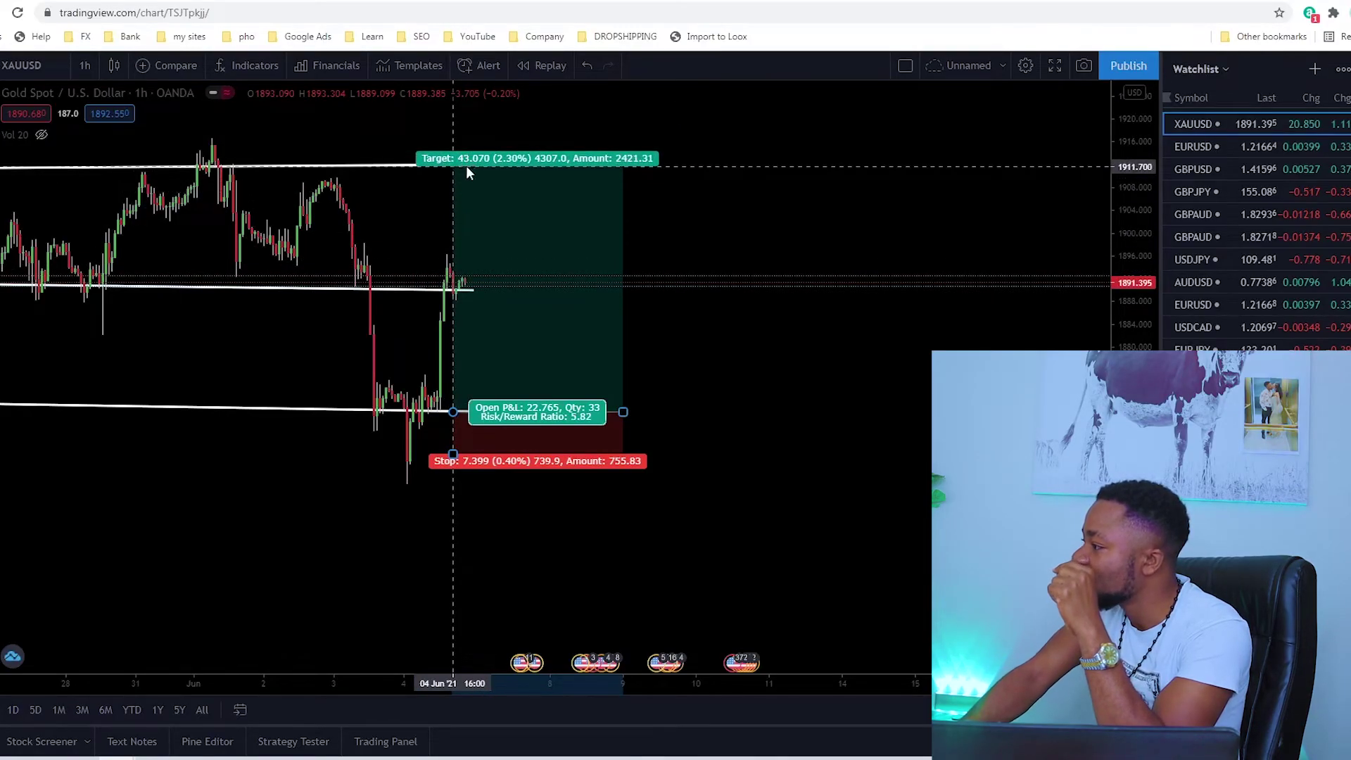
click(466, 168)
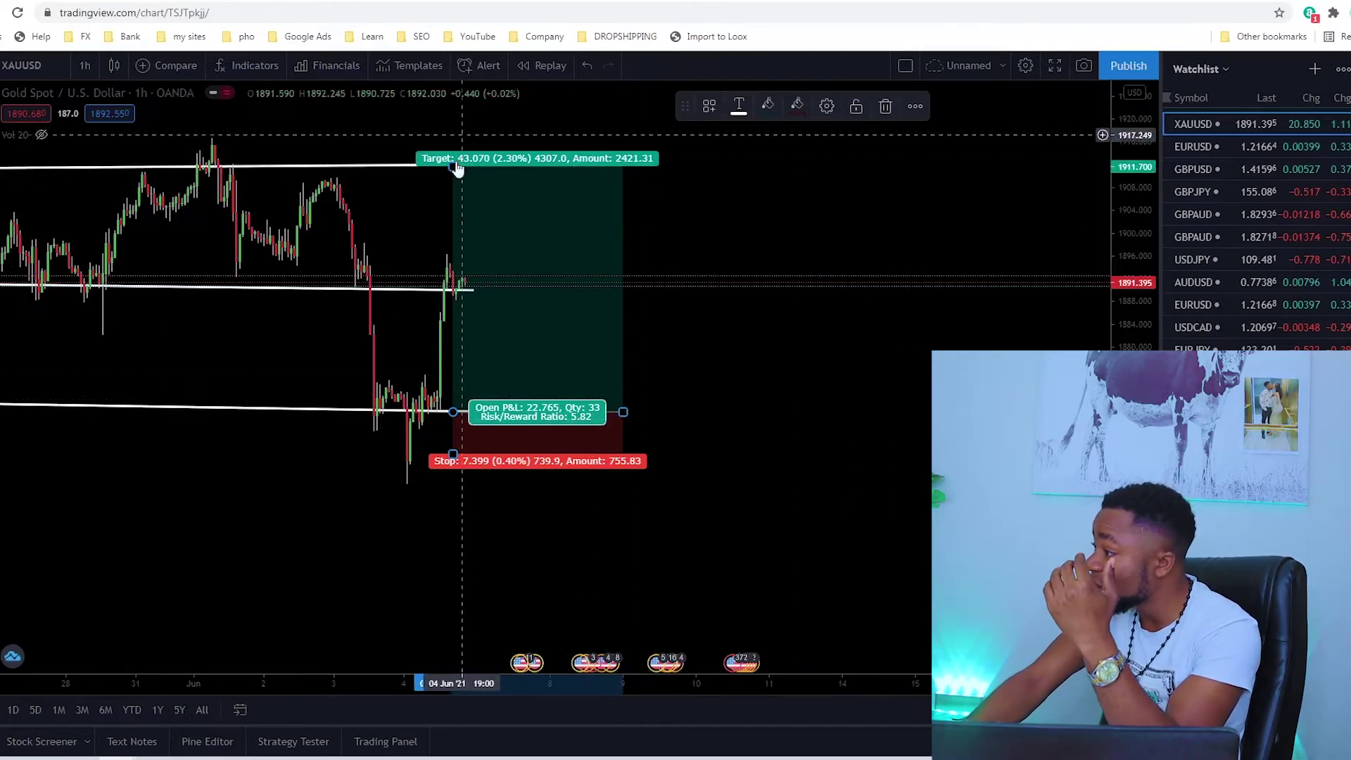
drag(454, 164, 454, 153)
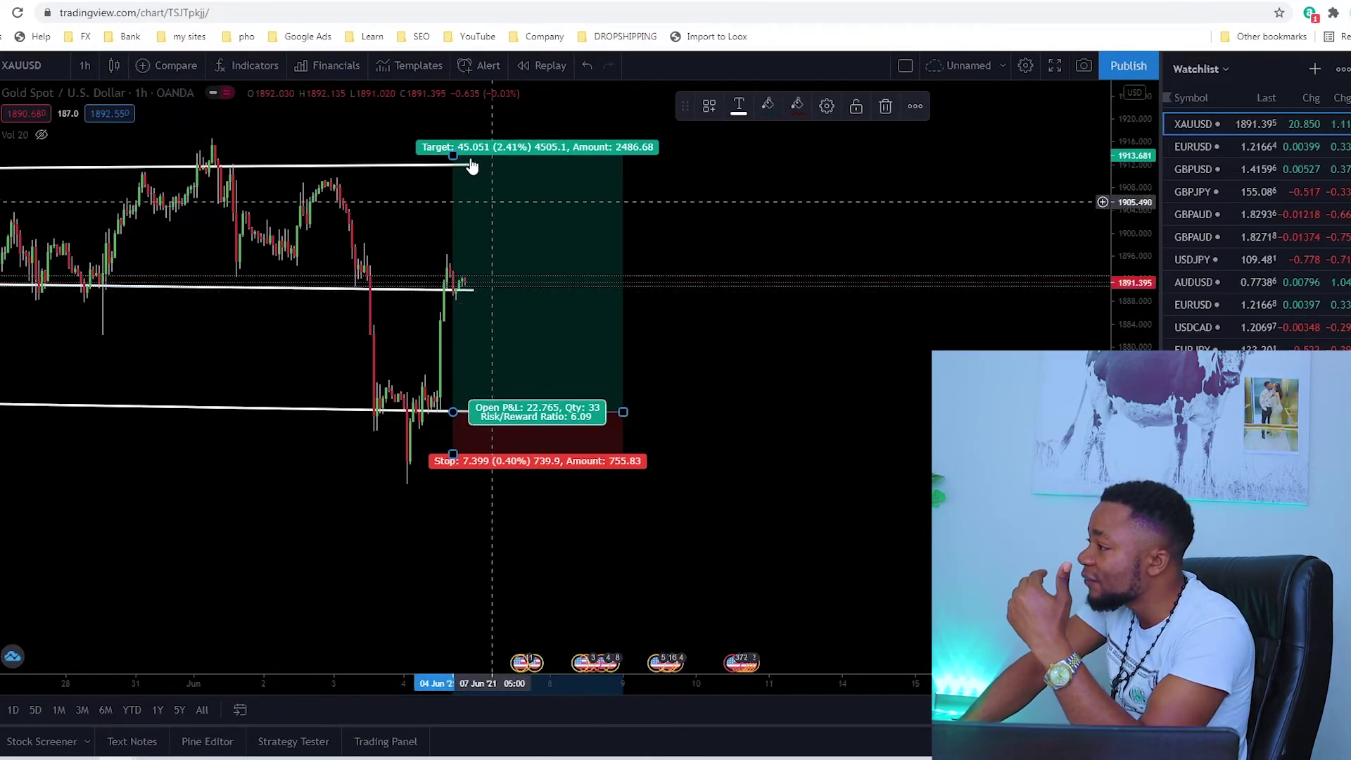
drag(452, 154, 451, 160)
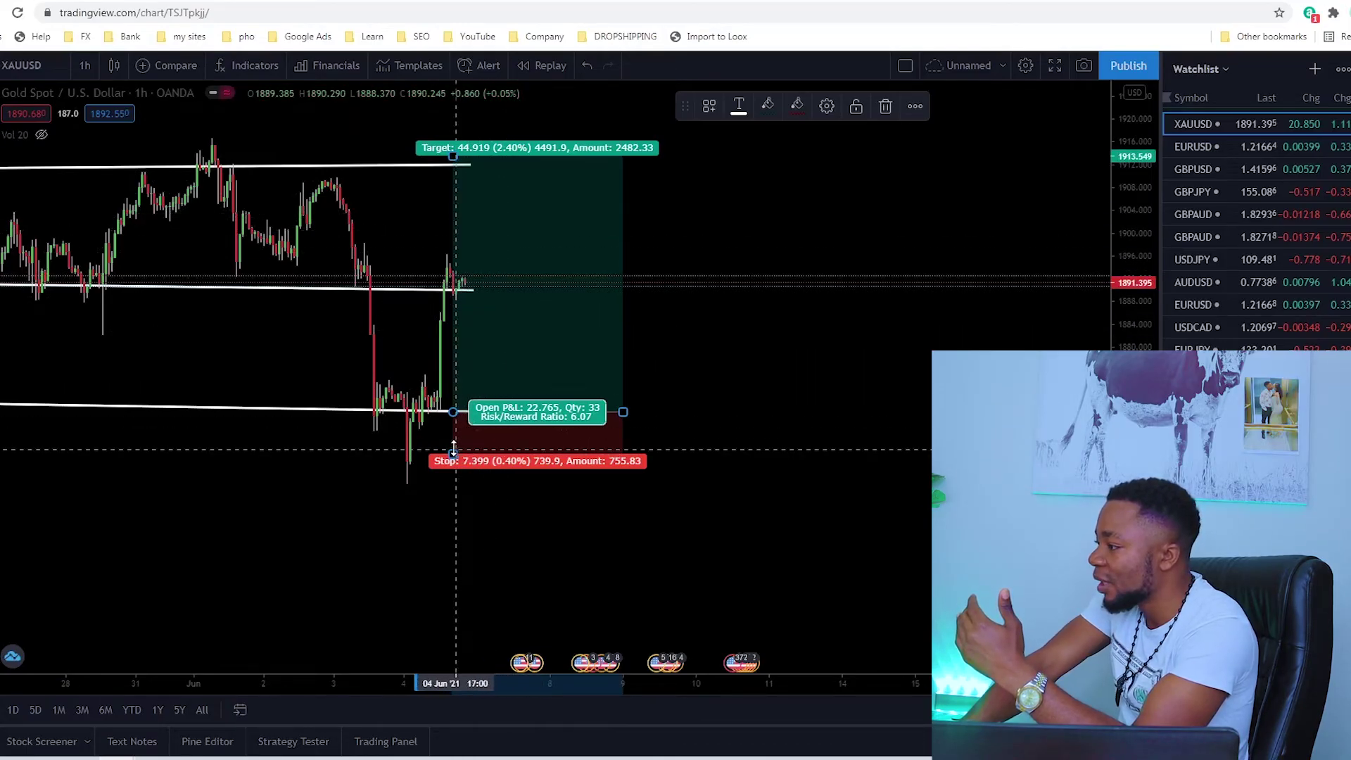
drag(451, 448, 453, 330)
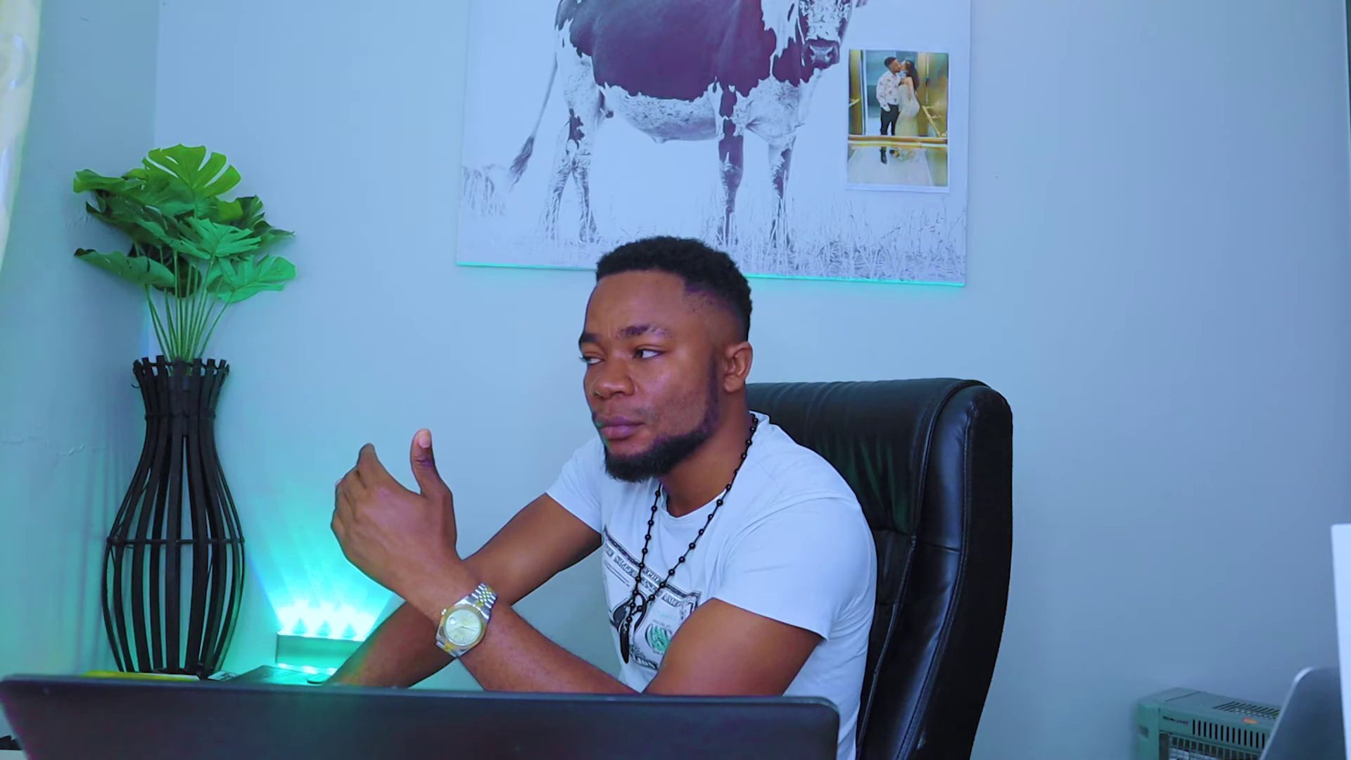